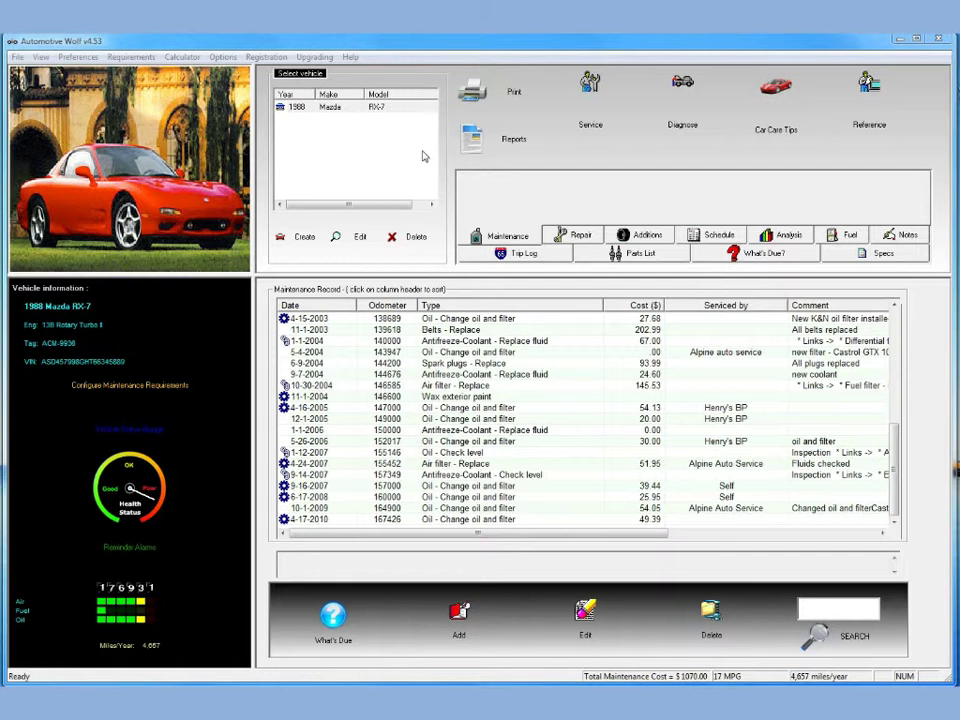
Start a new vehicle and choose FORD as its make
click(336, 105)
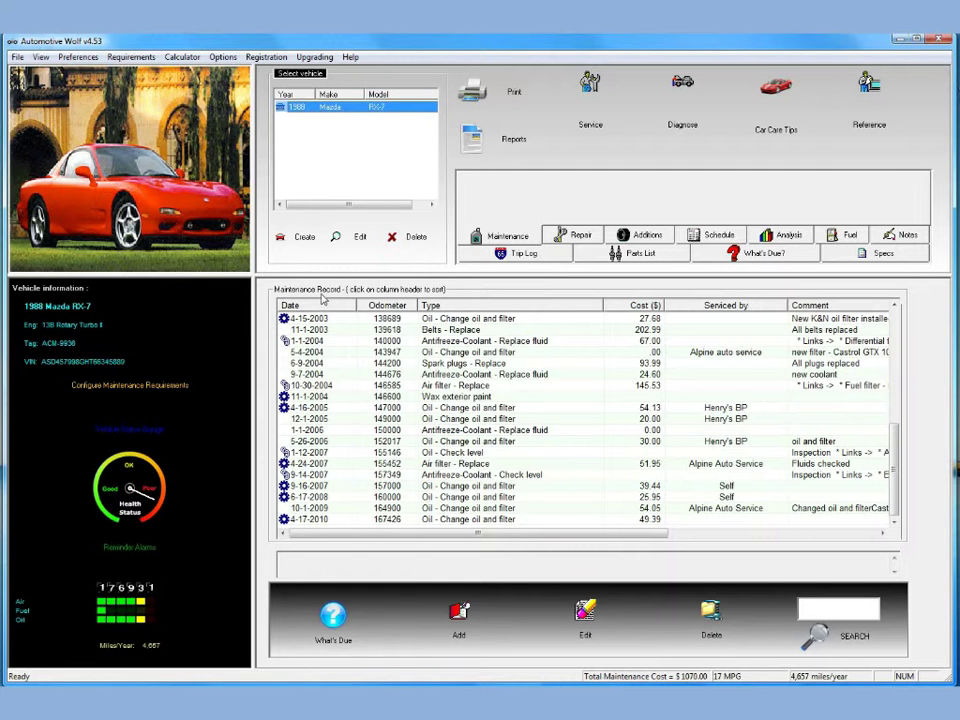
click(305, 240)
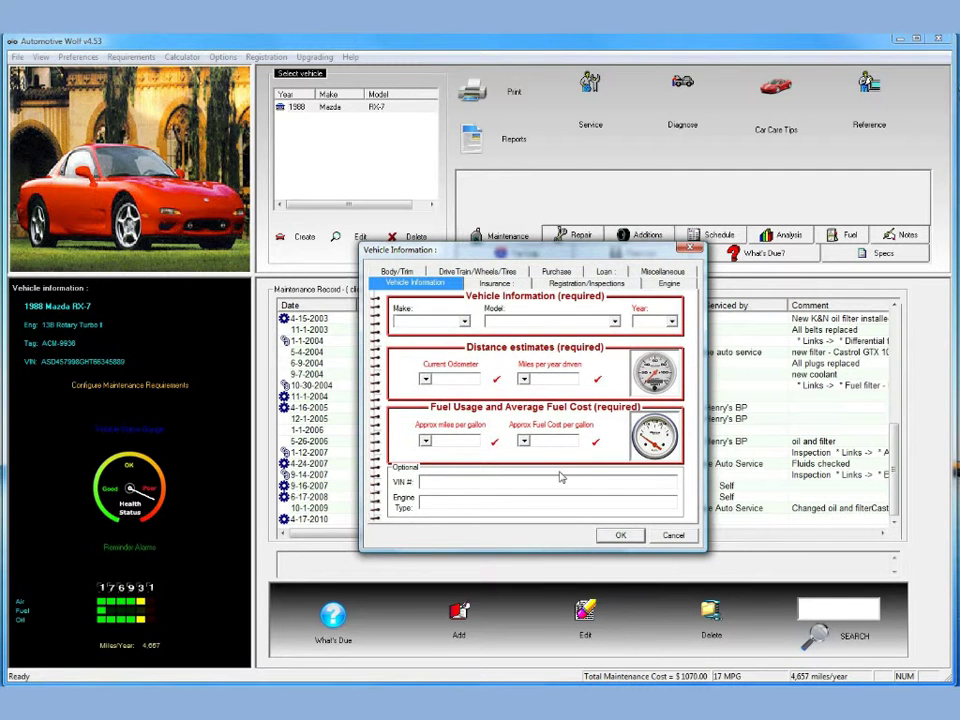
click(465, 325)
scroll(466, 385, down, 3)
scroll(467, 386, down, 3)
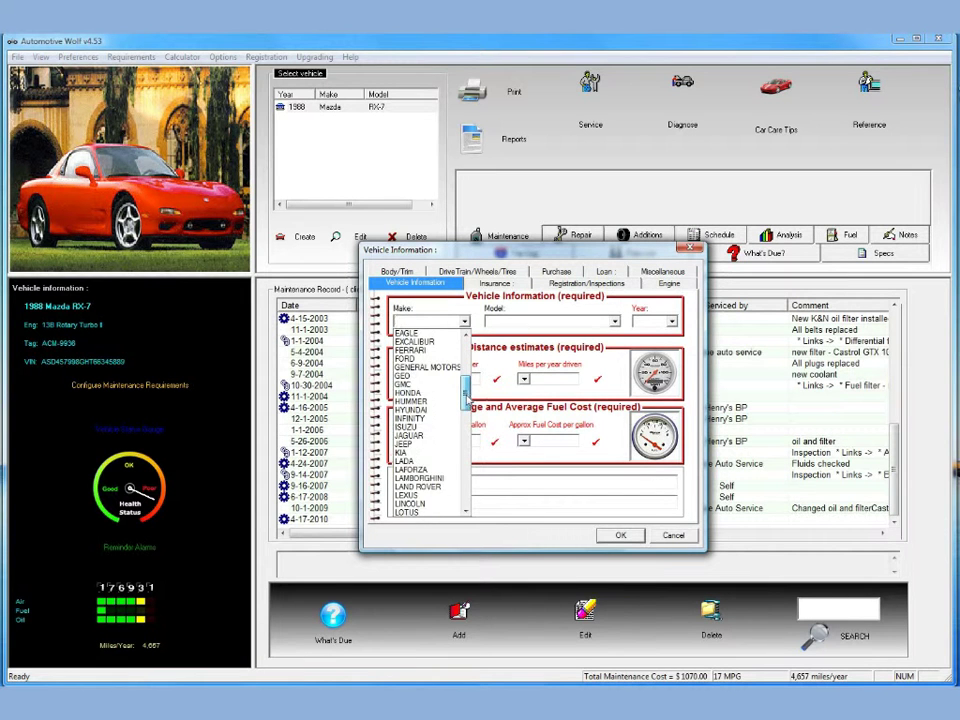
click(425, 375)
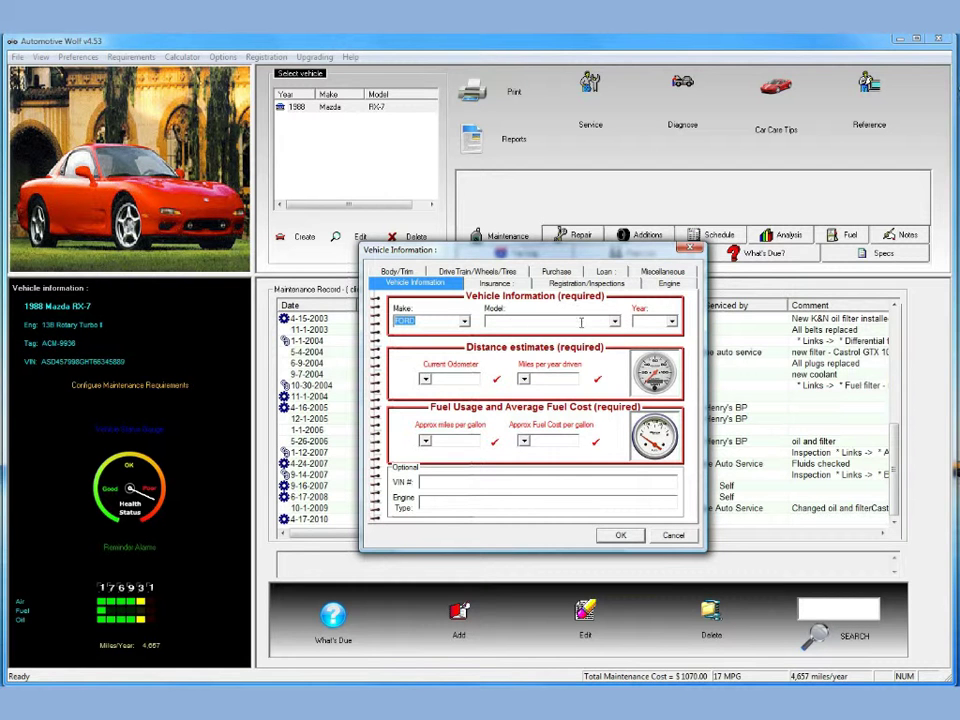
Set the model to MUSTANG and the model year to 2011
click(614, 321)
drag(616, 367, 604, 467)
scroll(604, 467, down, 2)
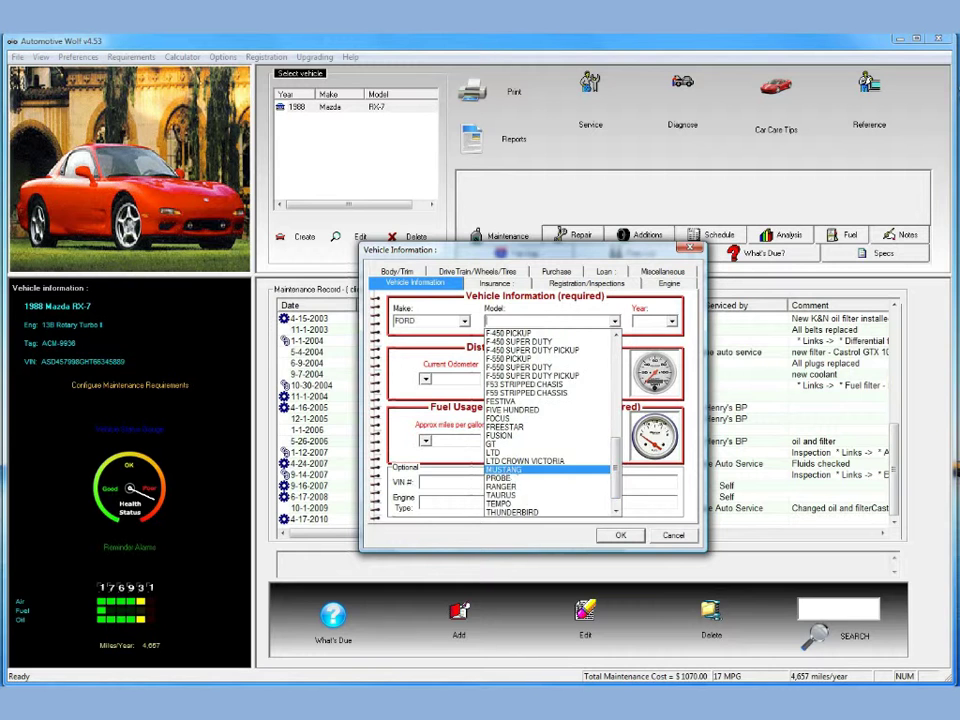
click(604, 470)
click(672, 321)
drag(673, 340, 675, 445)
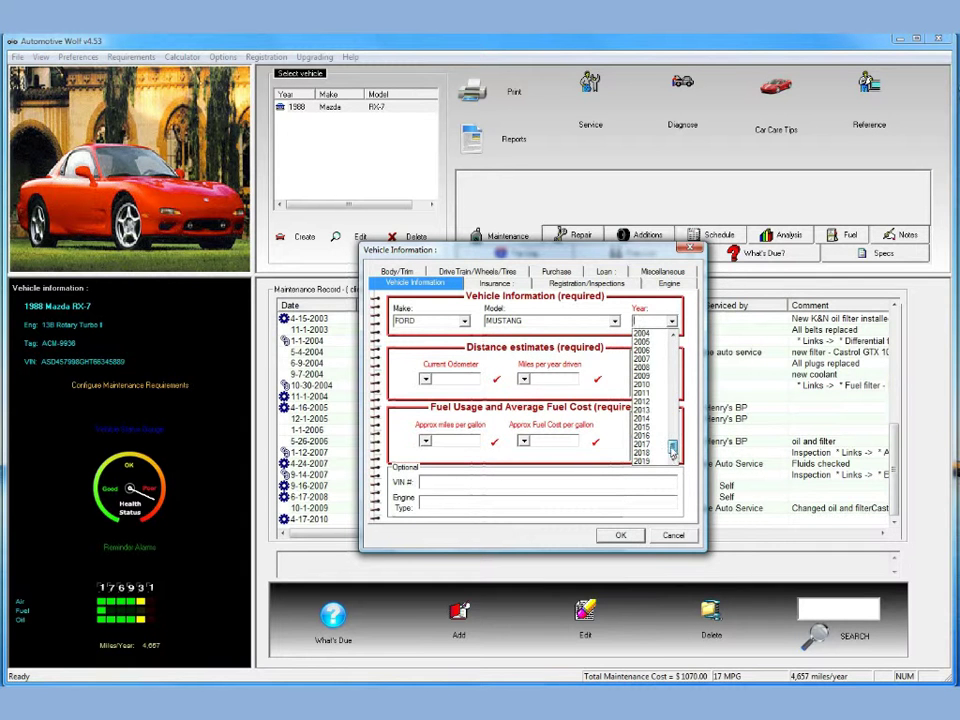
click(648, 443)
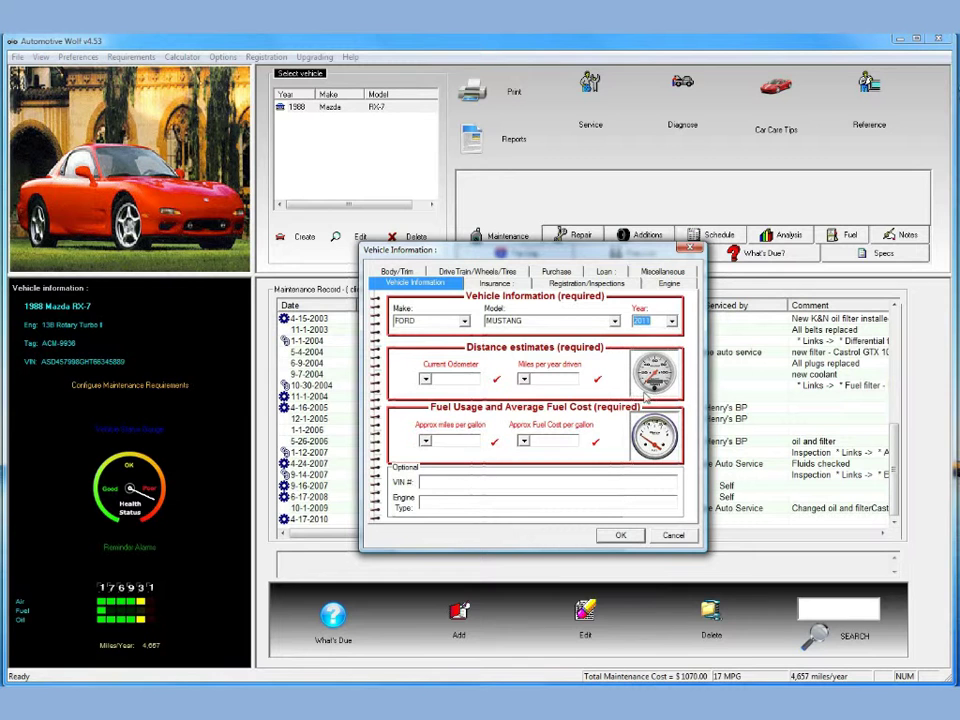
Enter 10000 for both the current odometer and the miles driven per year
click(455, 378)
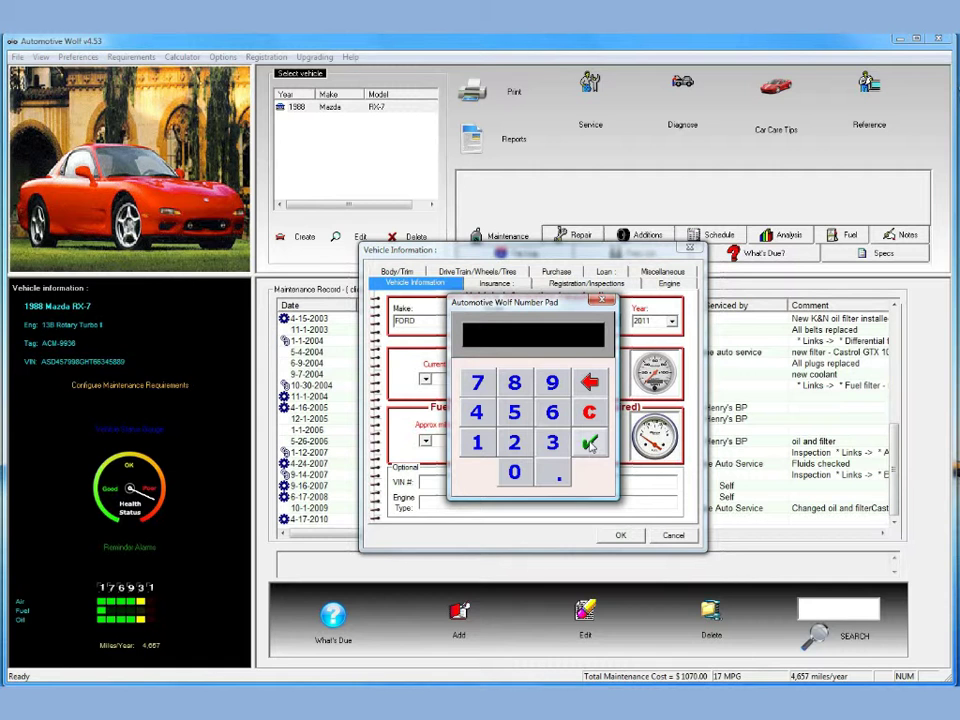
click(477, 442)
click(514, 472)
click(514, 472)
click(514, 472)
click(514, 472)
click(590, 442)
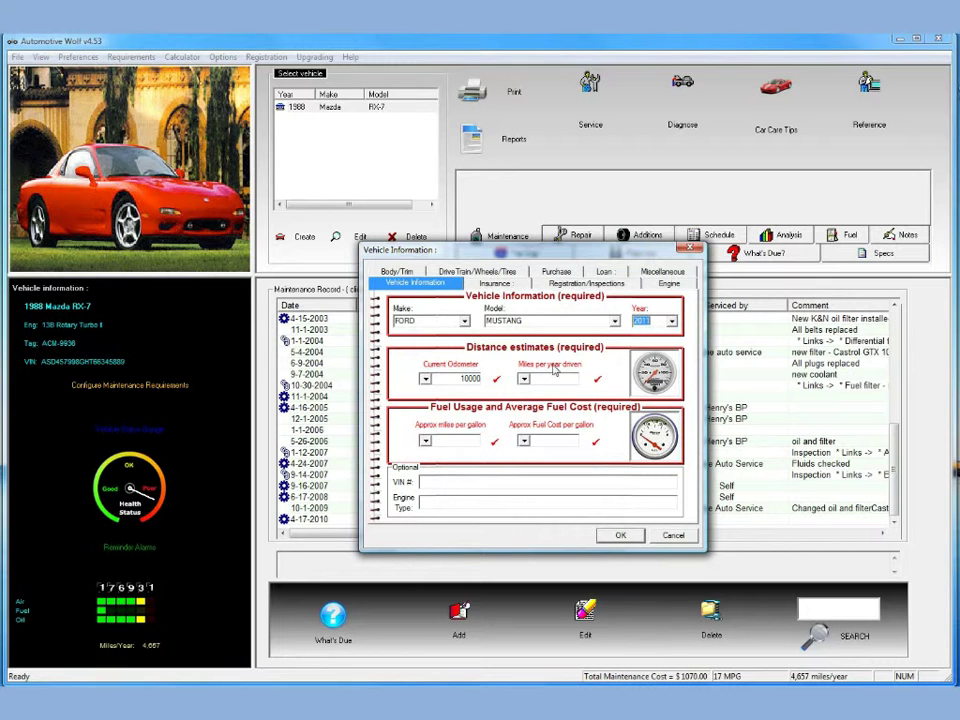
click(631, 396)
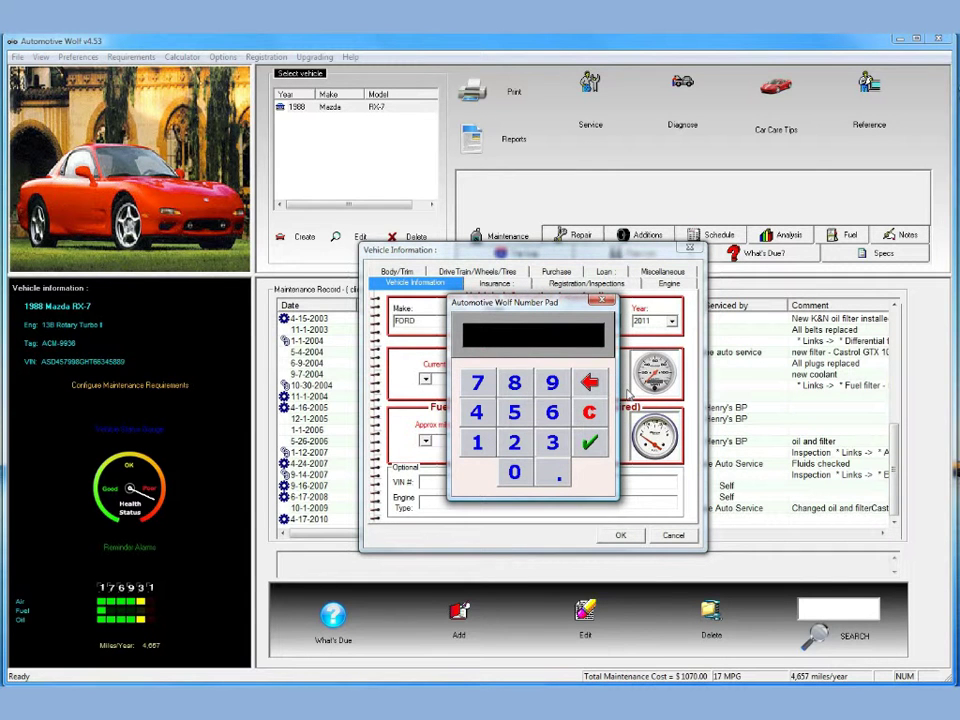
click(477, 443)
click(514, 472)
click(514, 472)
click(514, 472)
click(514, 472)
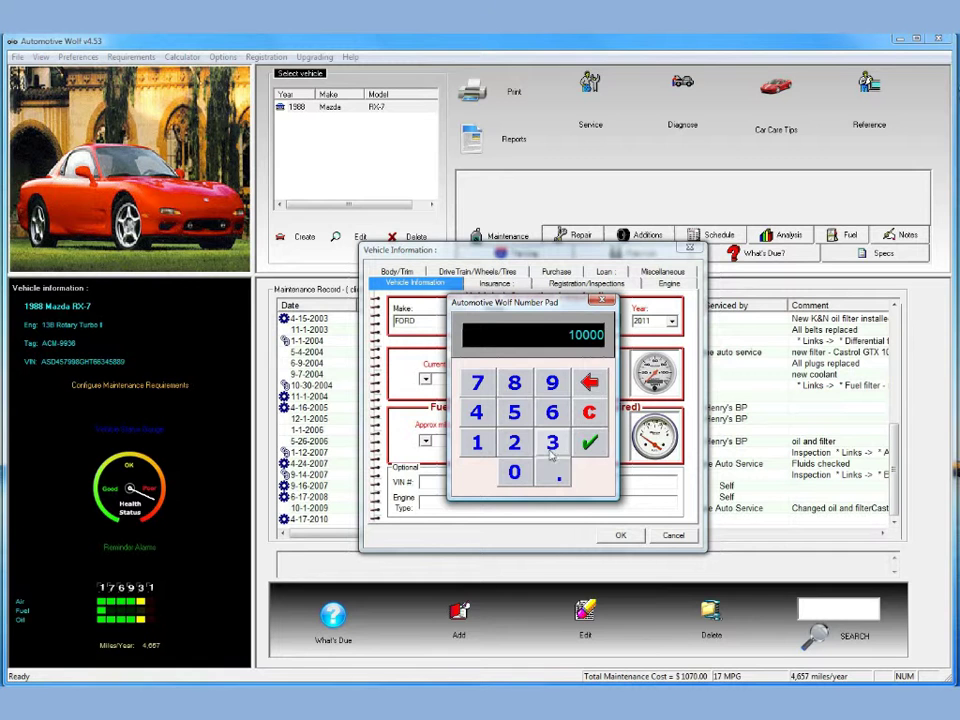
click(592, 445)
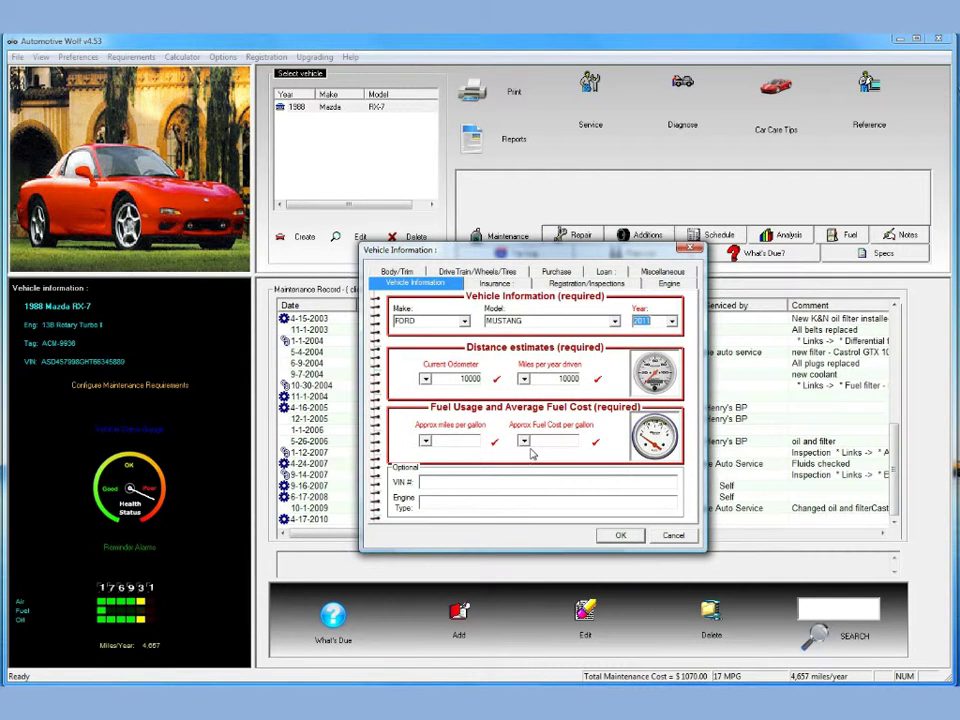
Enter 20 approximate mpg and a 3.85 fuel cost per gallon, then go to Insurance
click(460, 440)
click(514, 443)
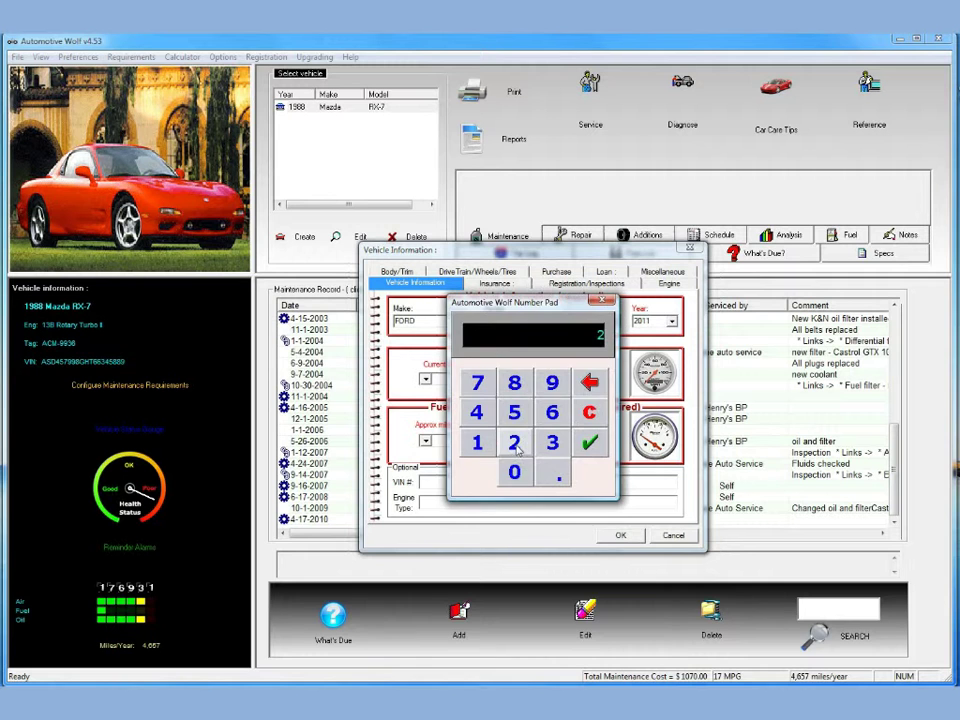
click(514, 472)
click(589, 441)
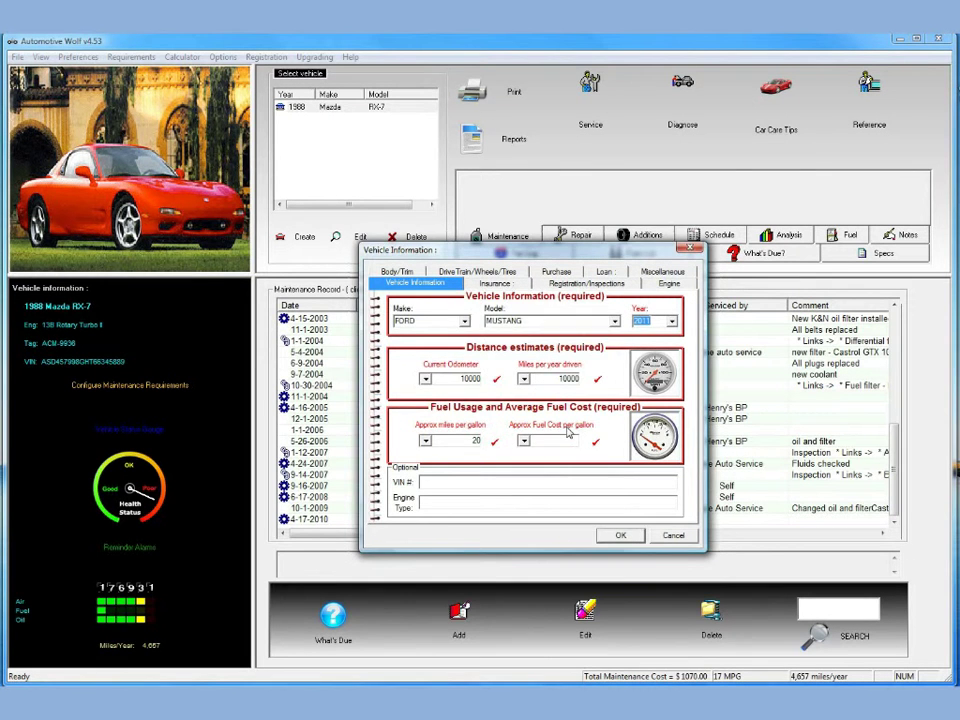
click(523, 440)
click(552, 442)
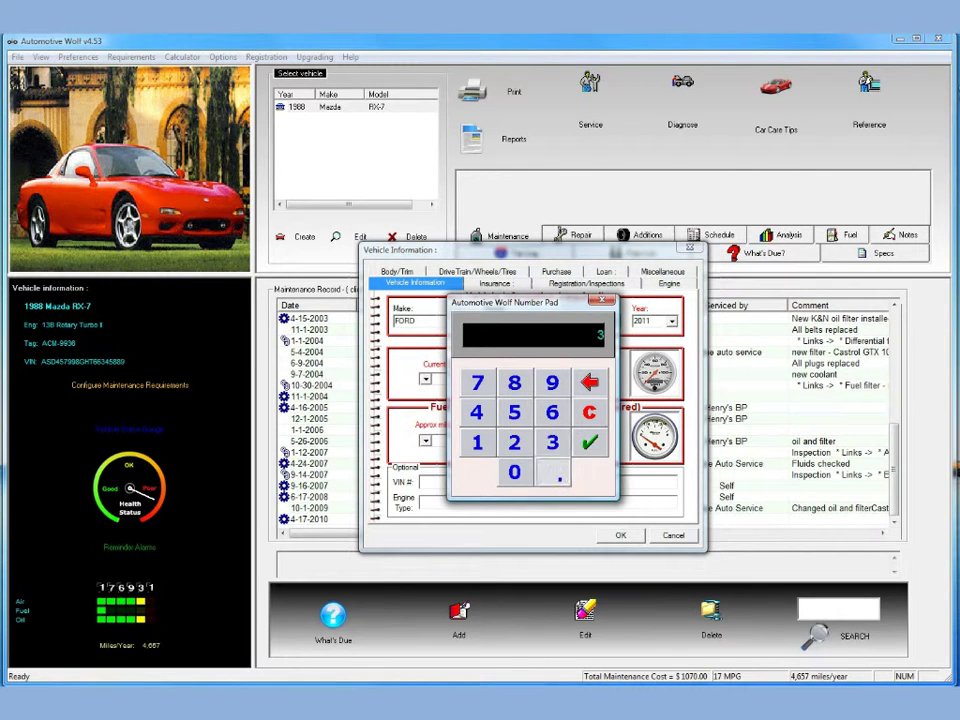
click(559, 476)
click(514, 382)
click(514, 412)
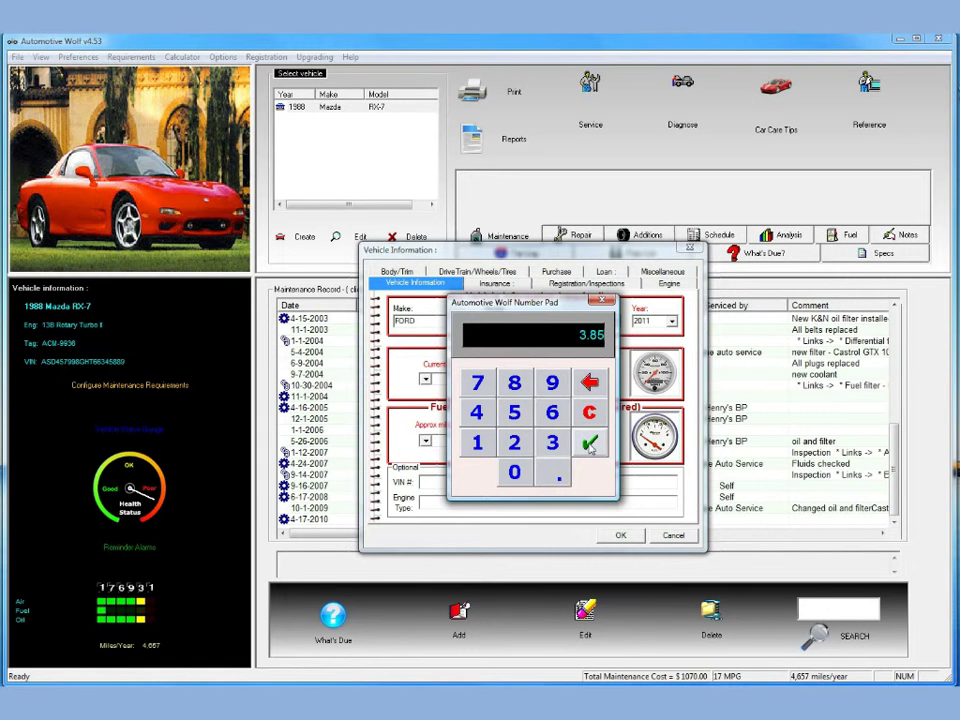
click(589, 441)
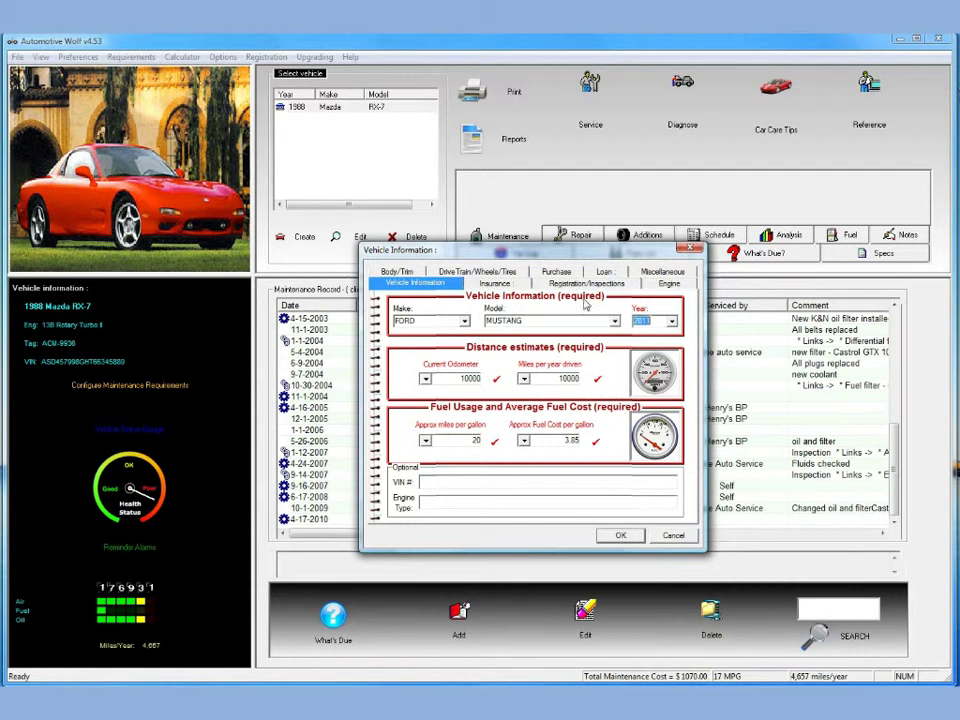
click(513, 286)
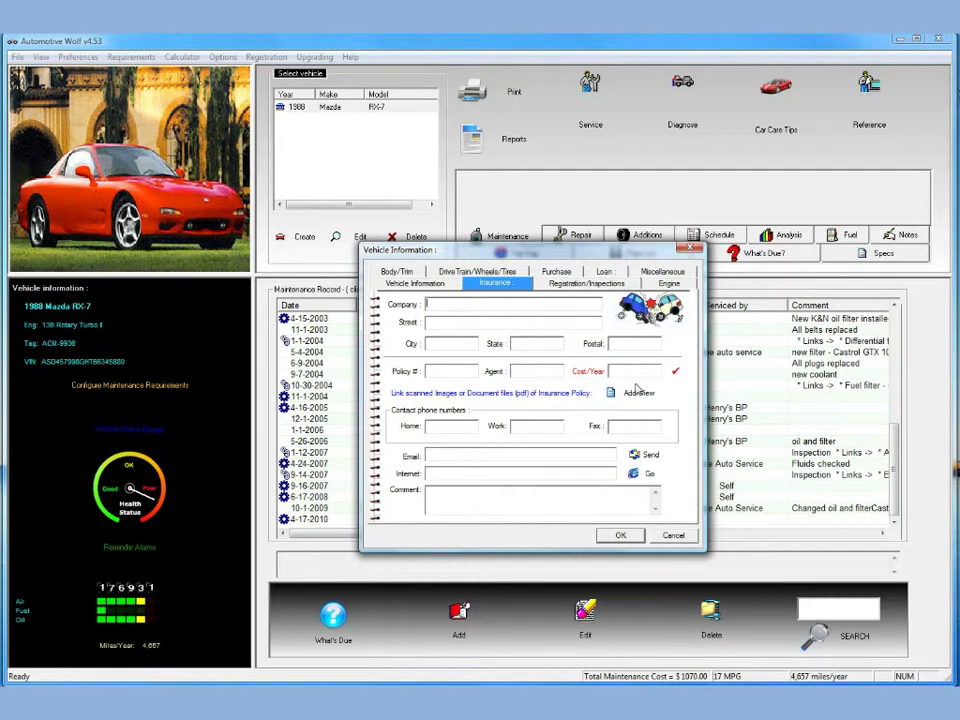
Set the insurance Cost/Year to 1000
click(610, 372)
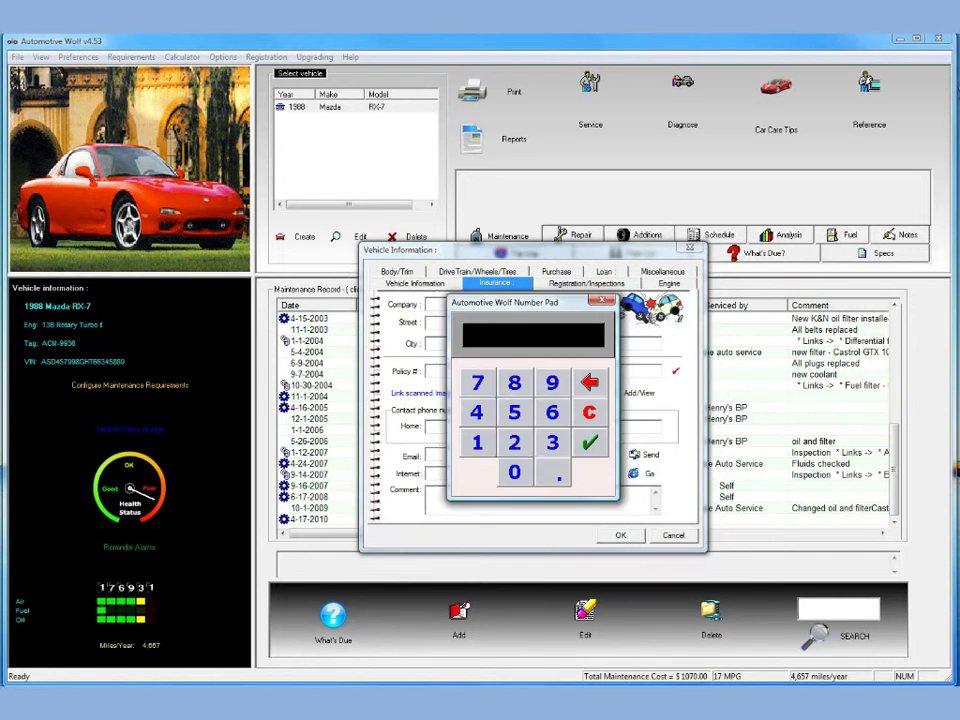
click(477, 442)
double_click(513, 473)
click(513, 473)
click(587, 442)
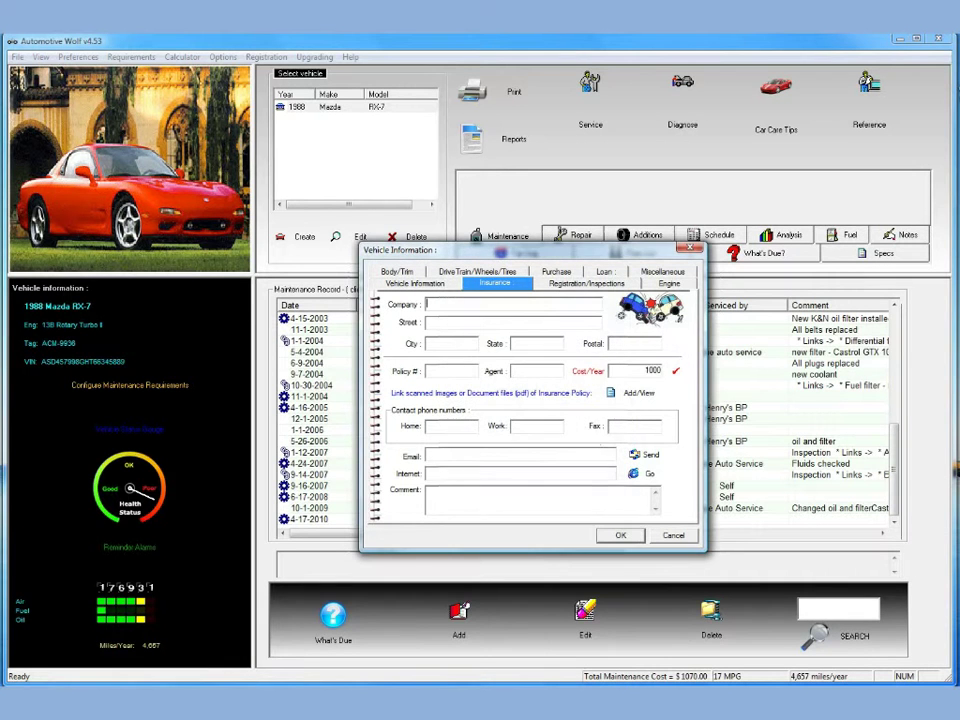
Review the purchase, drive train, engine, notes and body tabs, then save the new Mustang
click(568, 274)
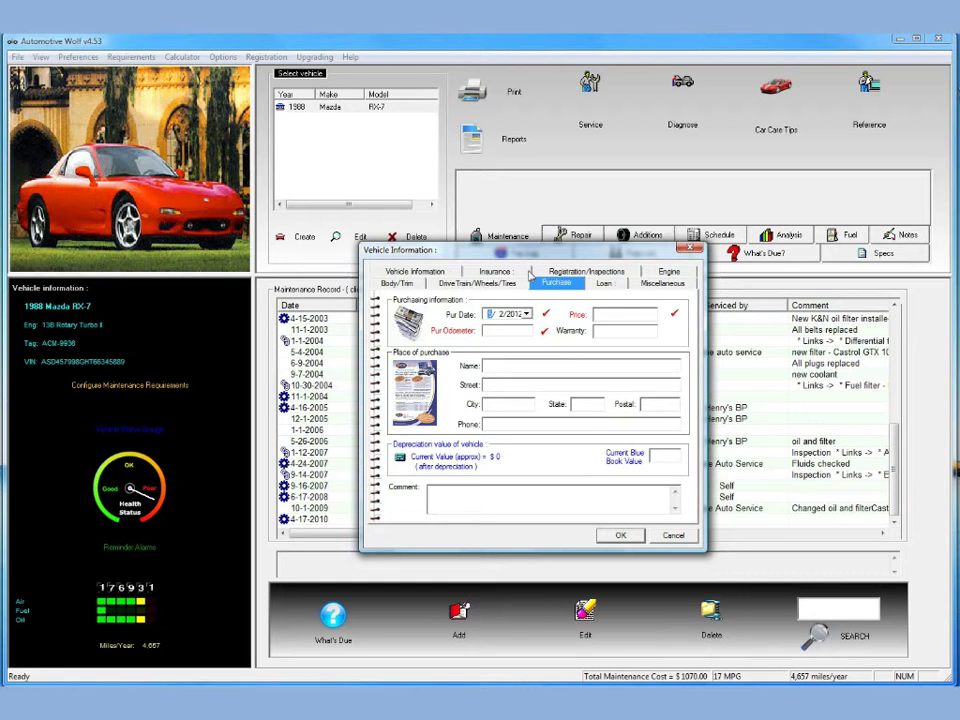
click(440, 272)
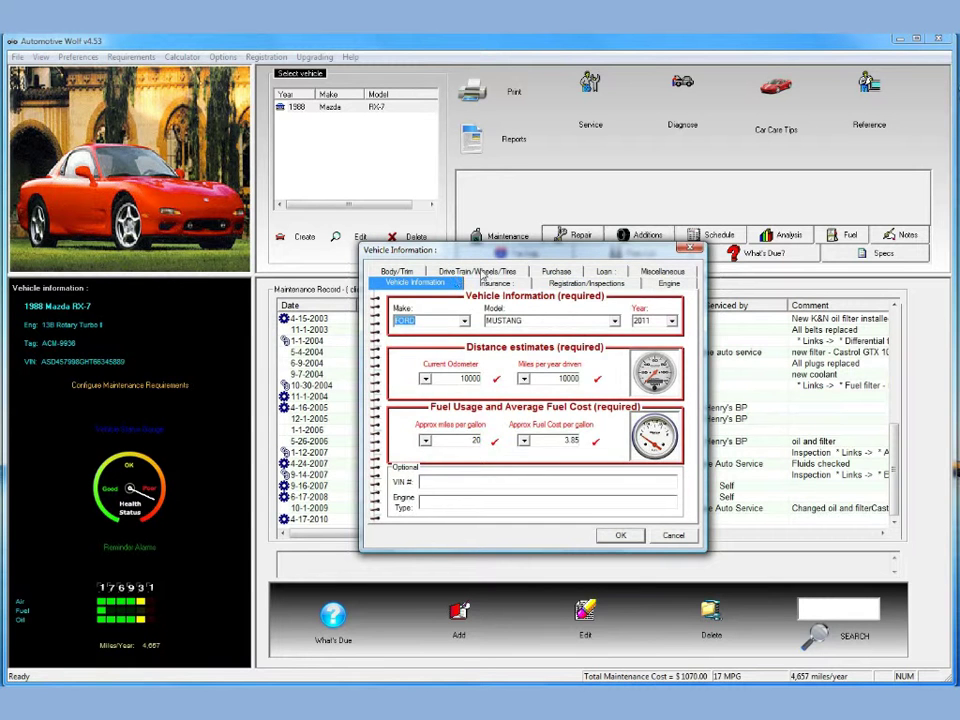
click(468, 271)
click(657, 283)
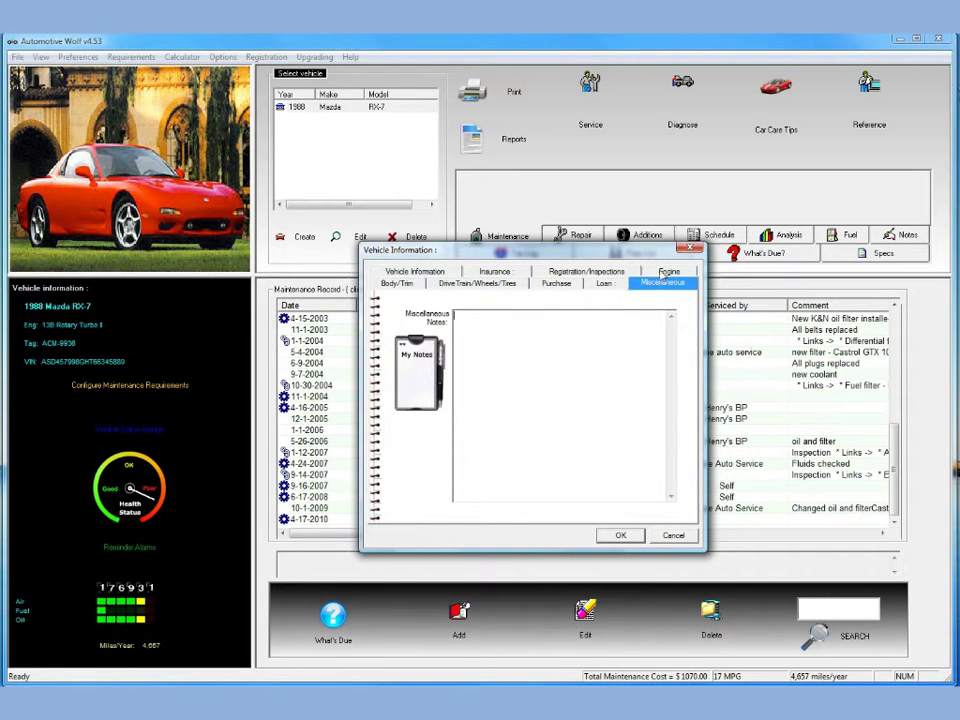
click(646, 272)
click(560, 272)
click(497, 272)
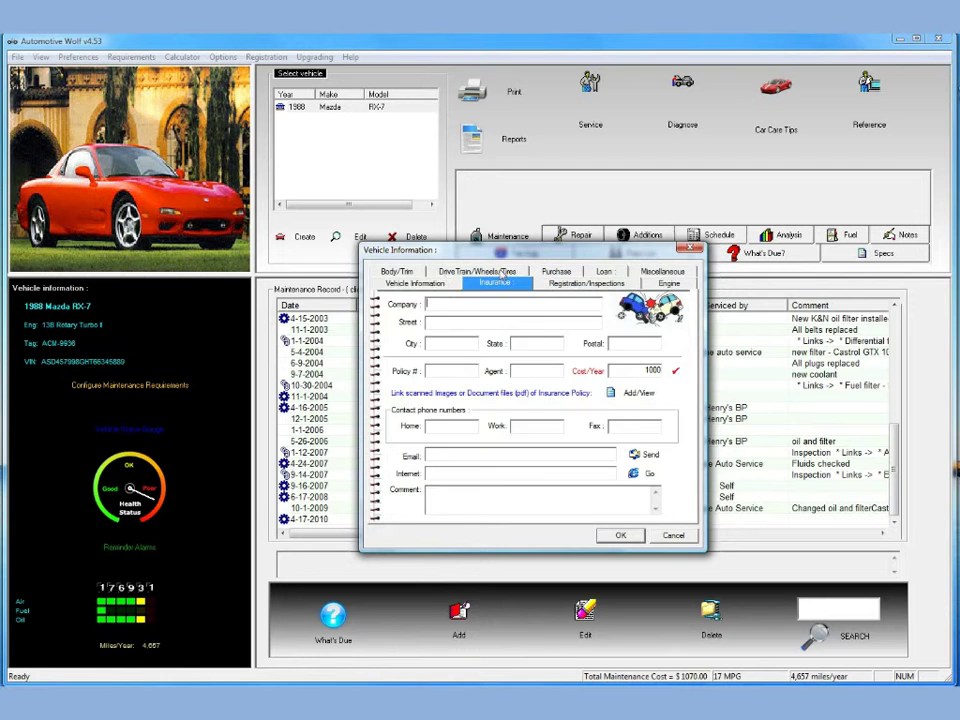
click(403, 273)
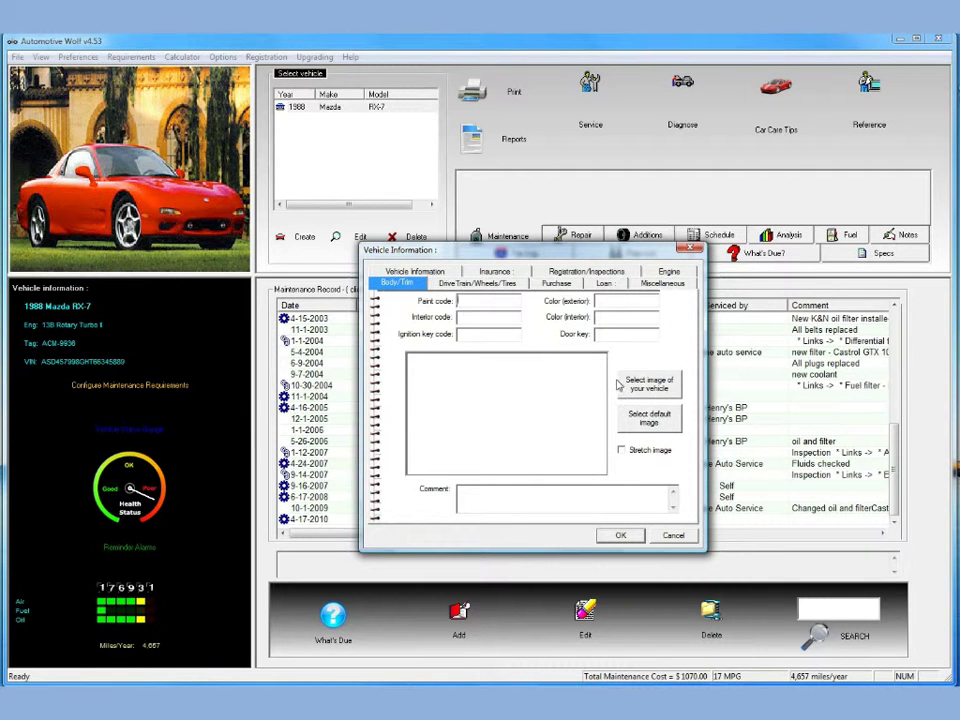
click(621, 536)
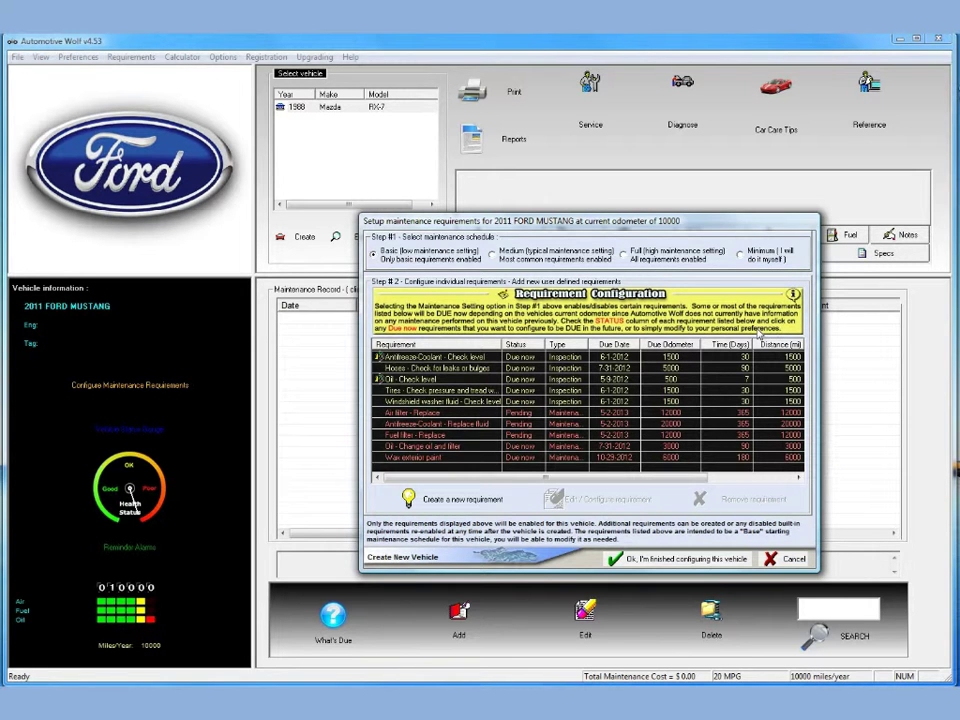
Select the Medium (typical maintenance setting) schedule in Step #1
click(495, 254)
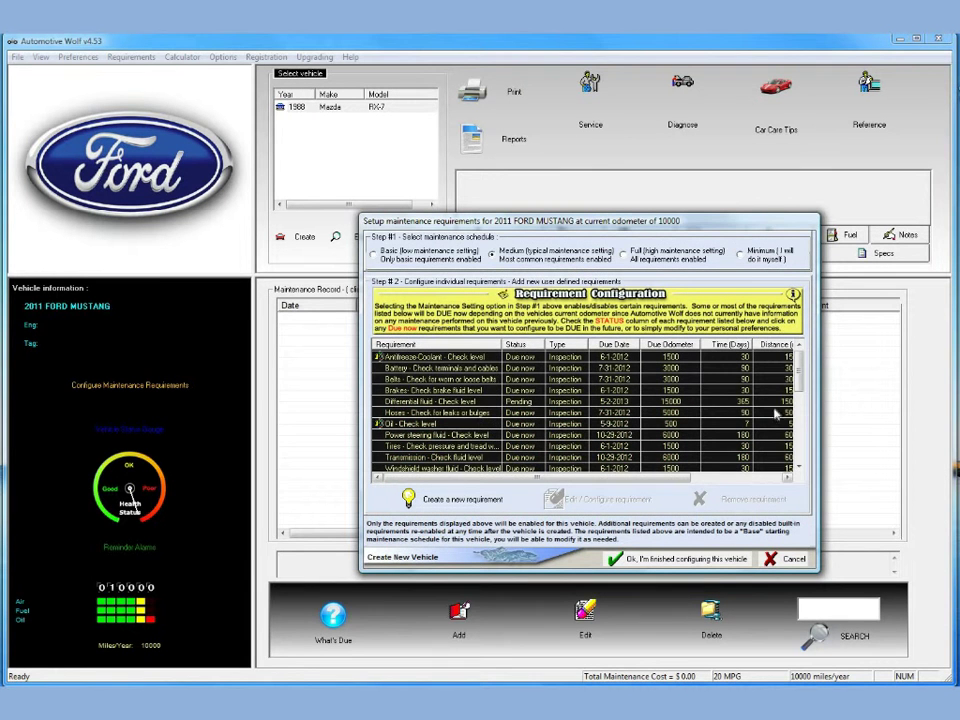
scroll(803, 418, down, 3)
scroll(803, 418, up, 3)
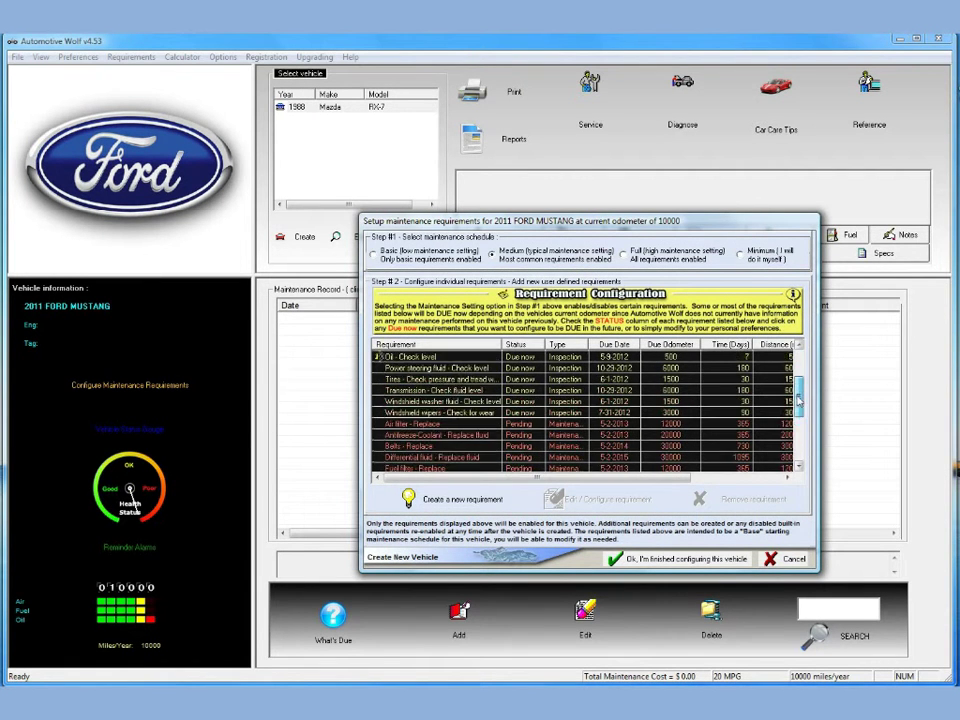
drag(803, 405, 803, 444)
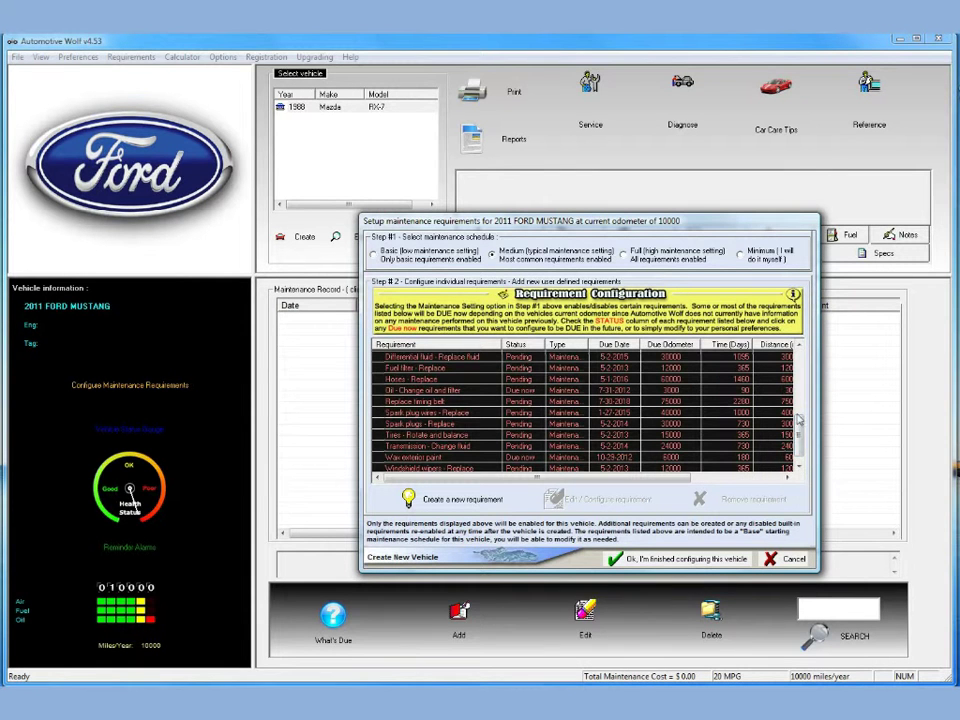
drag(805, 440, 803, 385)
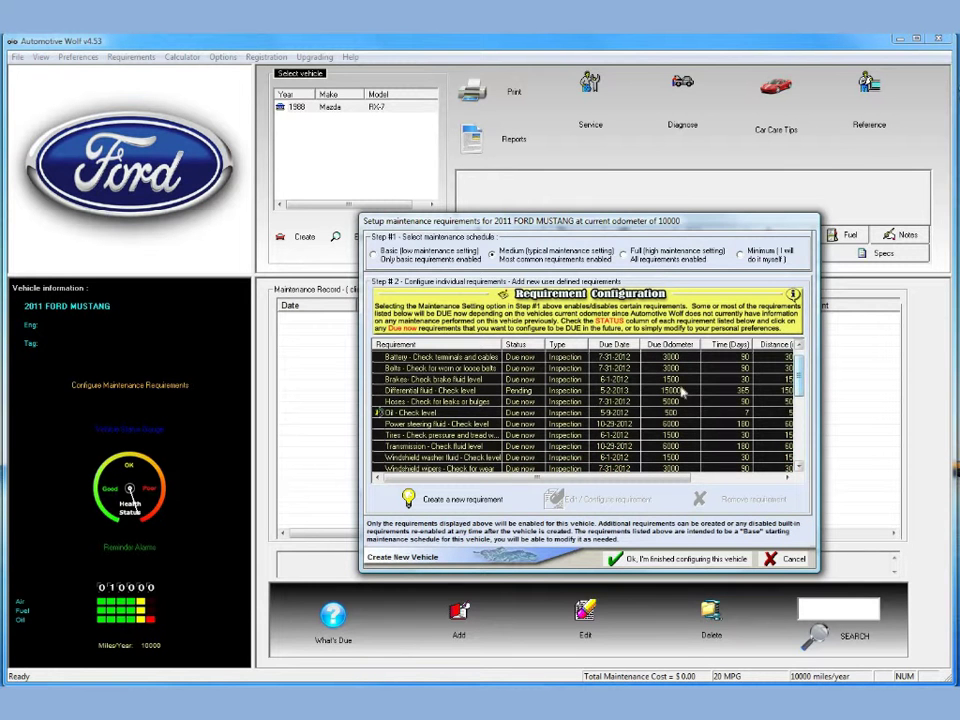
click(519, 414)
click(521, 392)
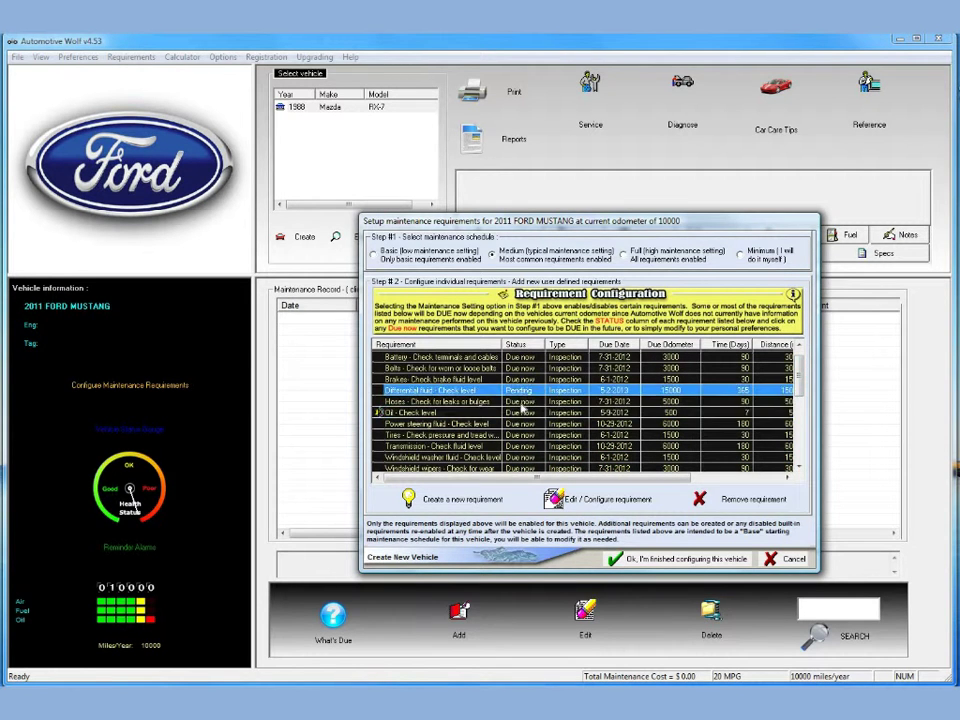
click(520, 402)
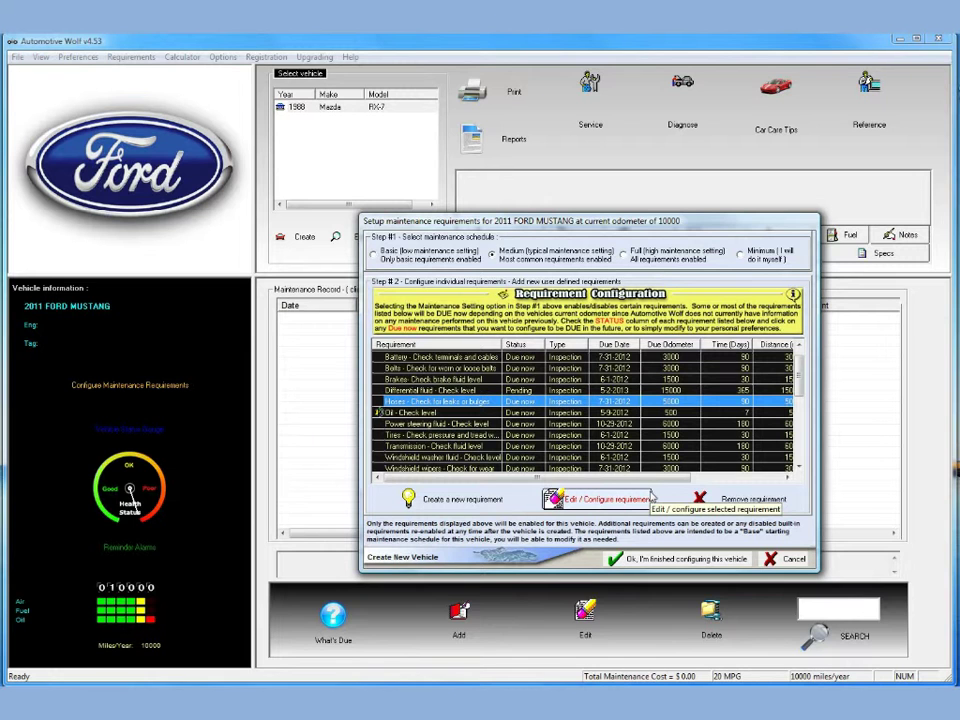
Inspect the Hoses requirement's parameters without changes, then finish configuring the Mustang
right_click(487, 408)
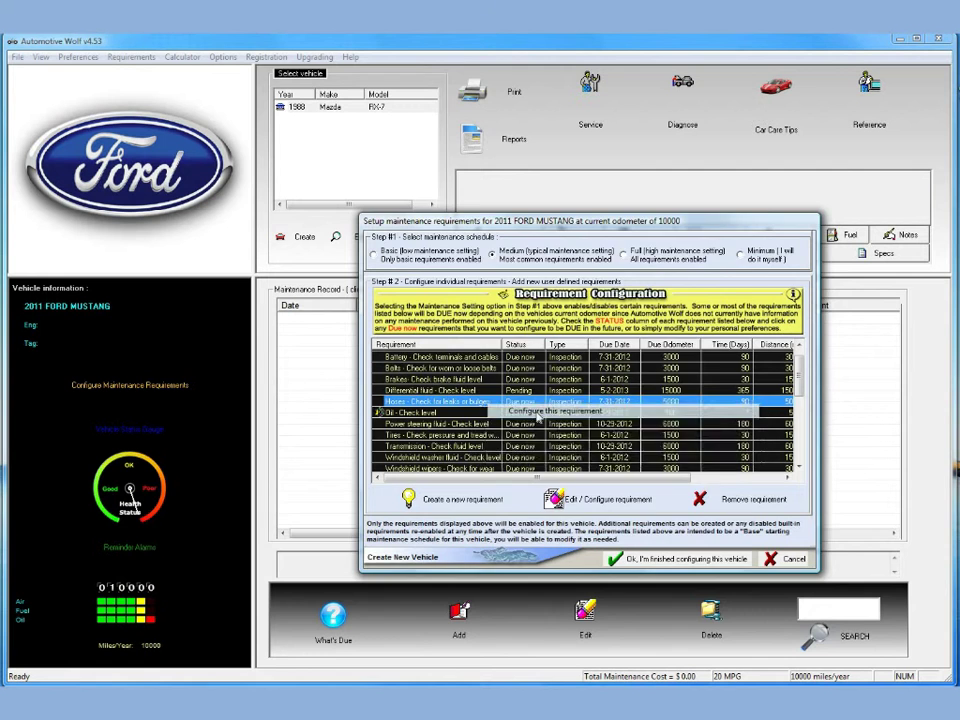
click(540, 404)
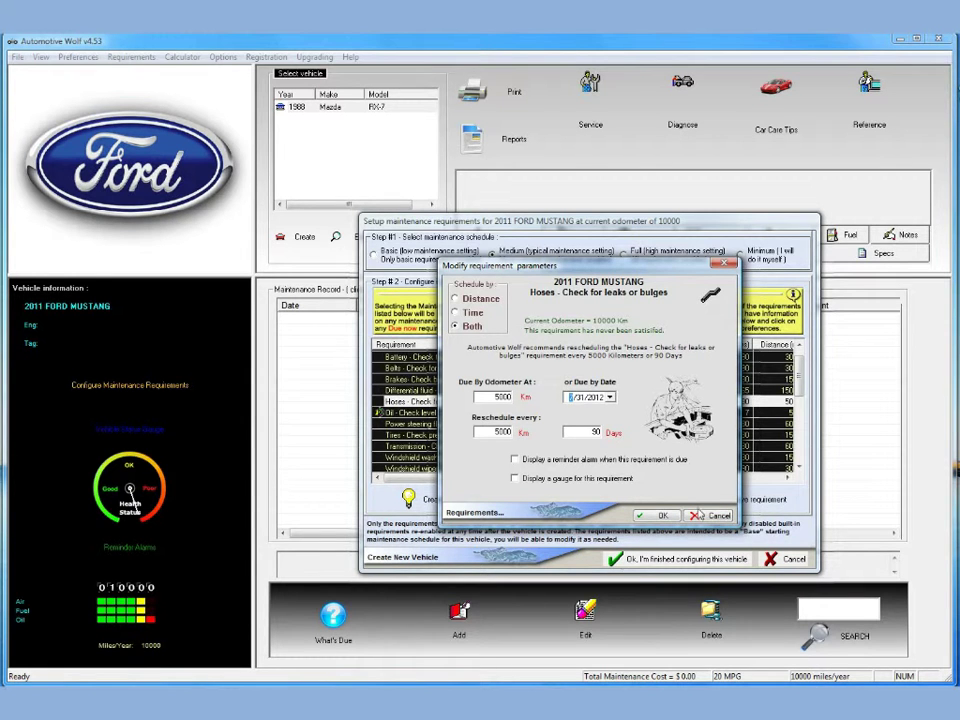
key(Escape)
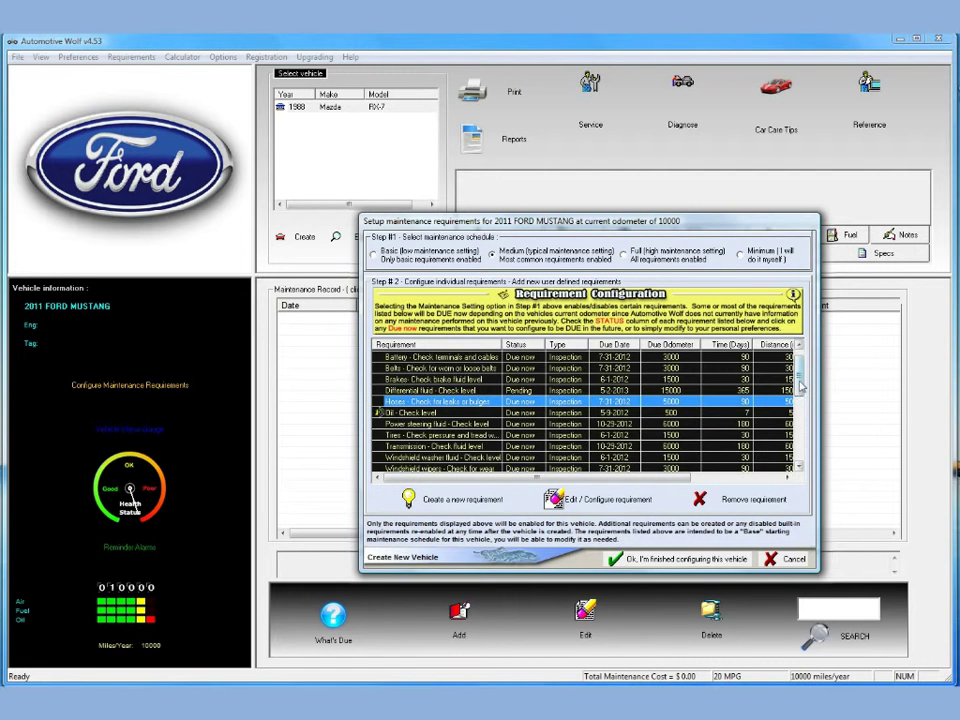
scroll(803, 410, down, 2)
scroll(803, 412, down, 1)
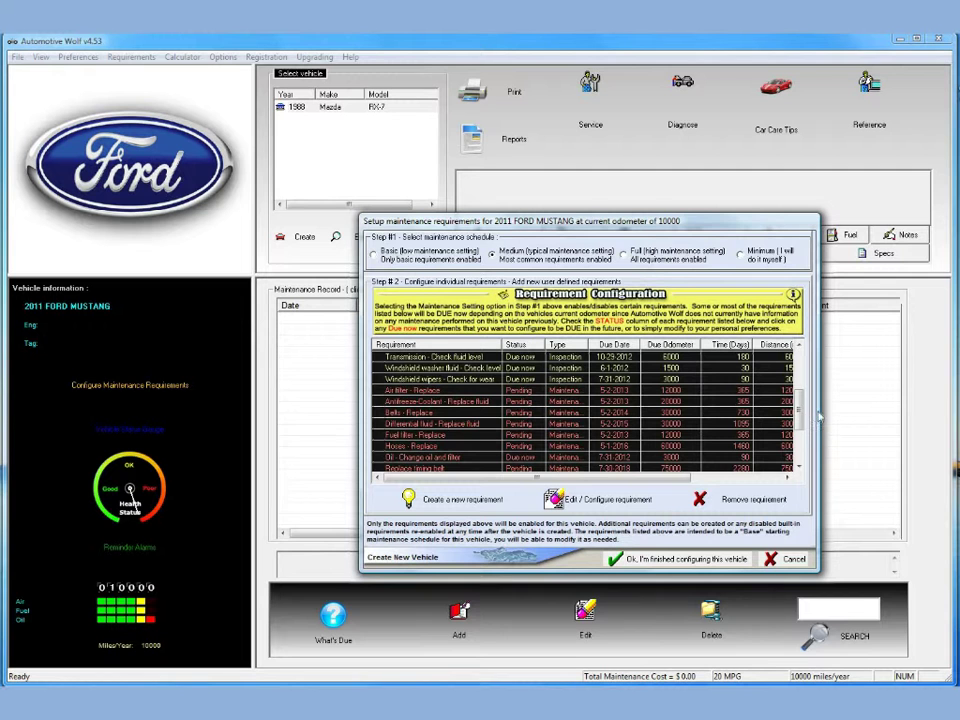
scroll(799, 373, up, 3)
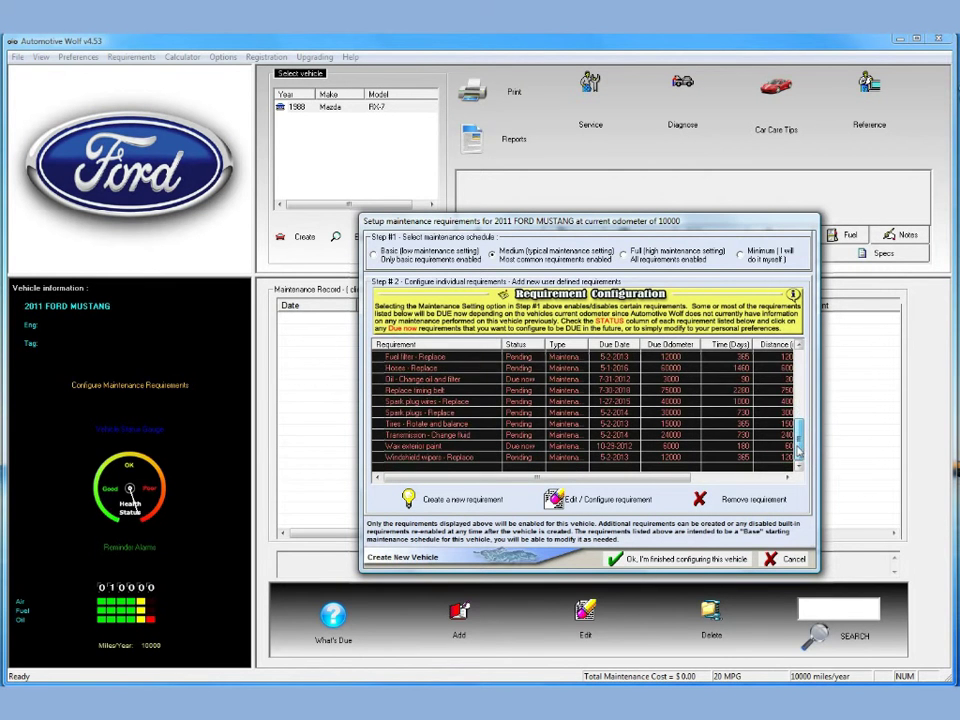
drag(799, 373, 815, 445)
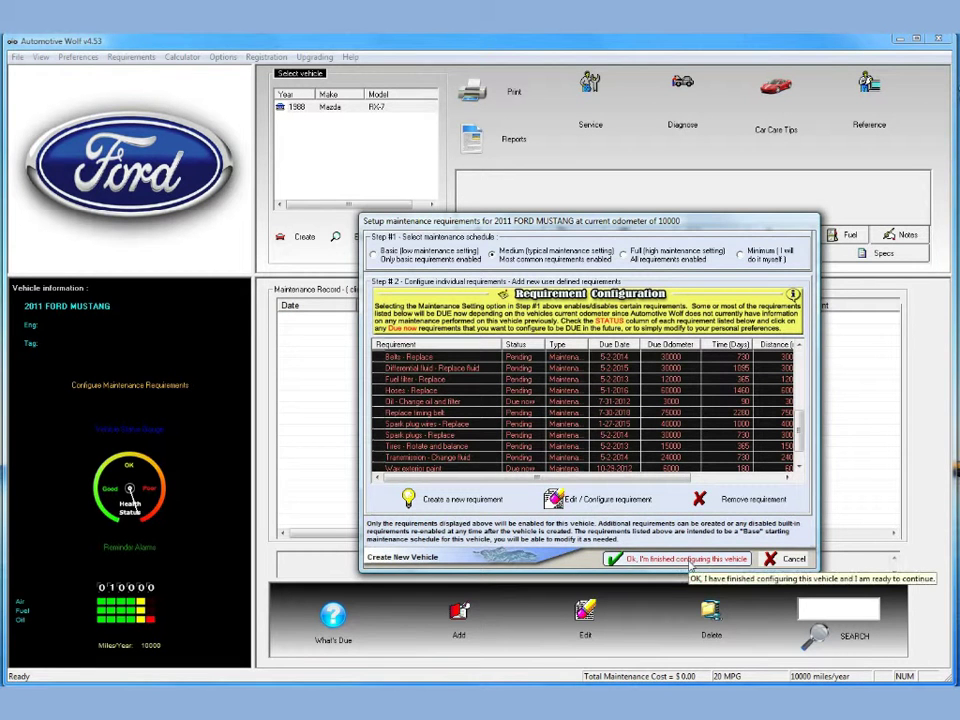
click(690, 561)
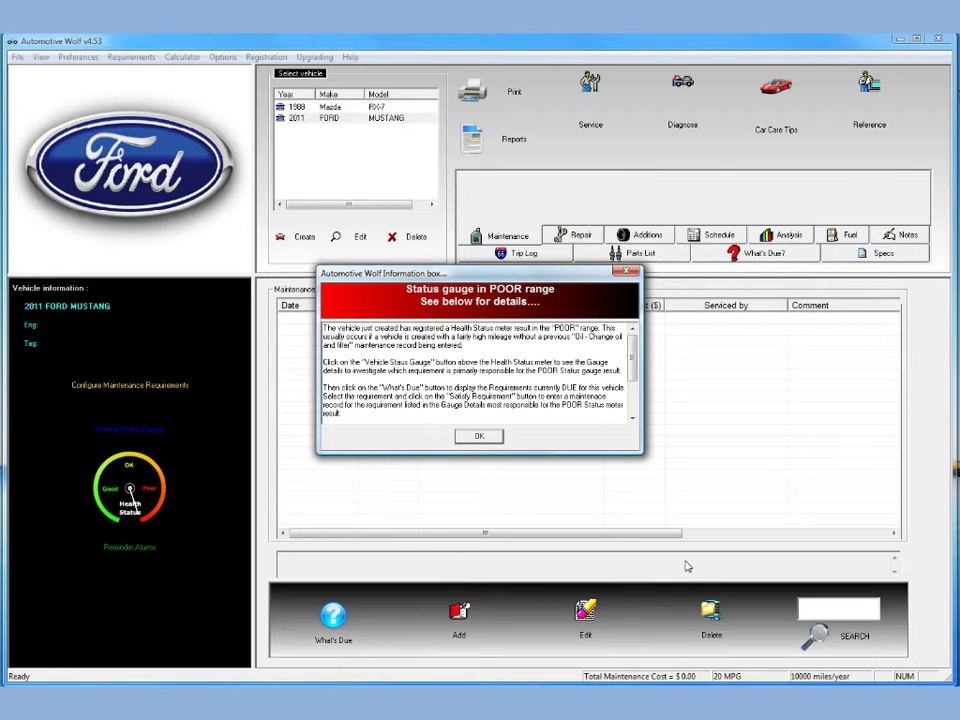
Close the POOR health status notice and select the 2011 FORD MUSTANG
click(481, 438)
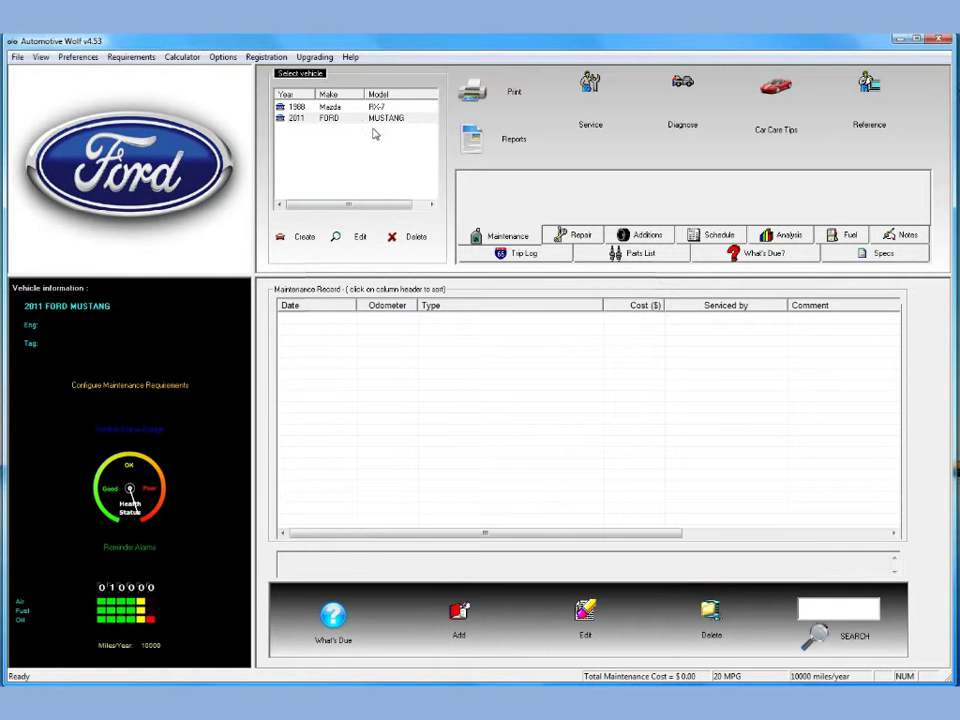
click(343, 120)
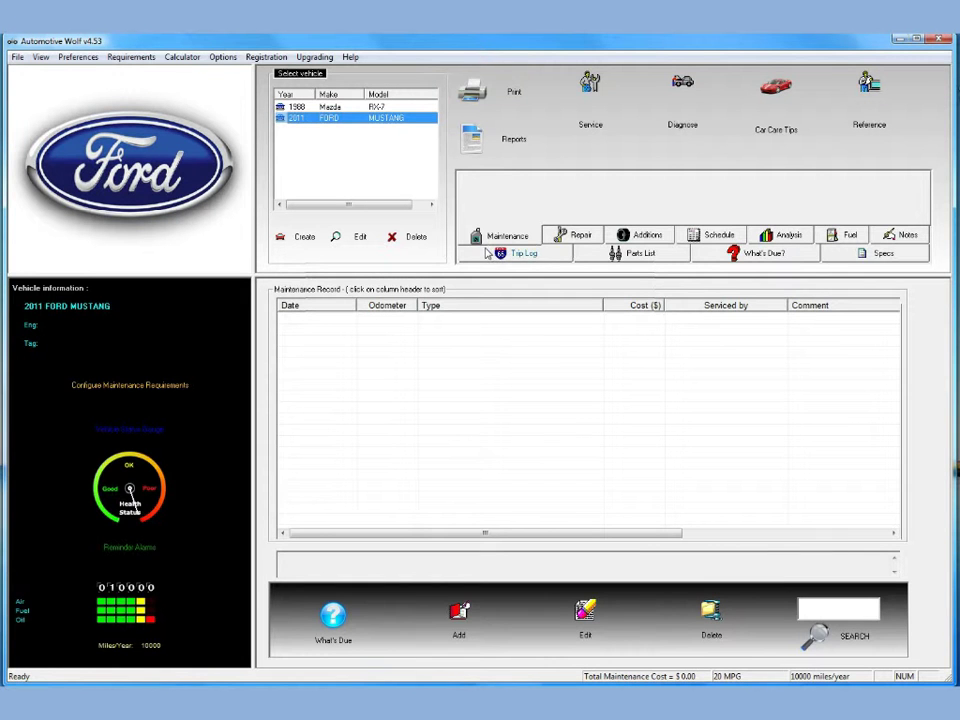
Show the What's Due? list and select the Oil - Check level requirement
click(763, 255)
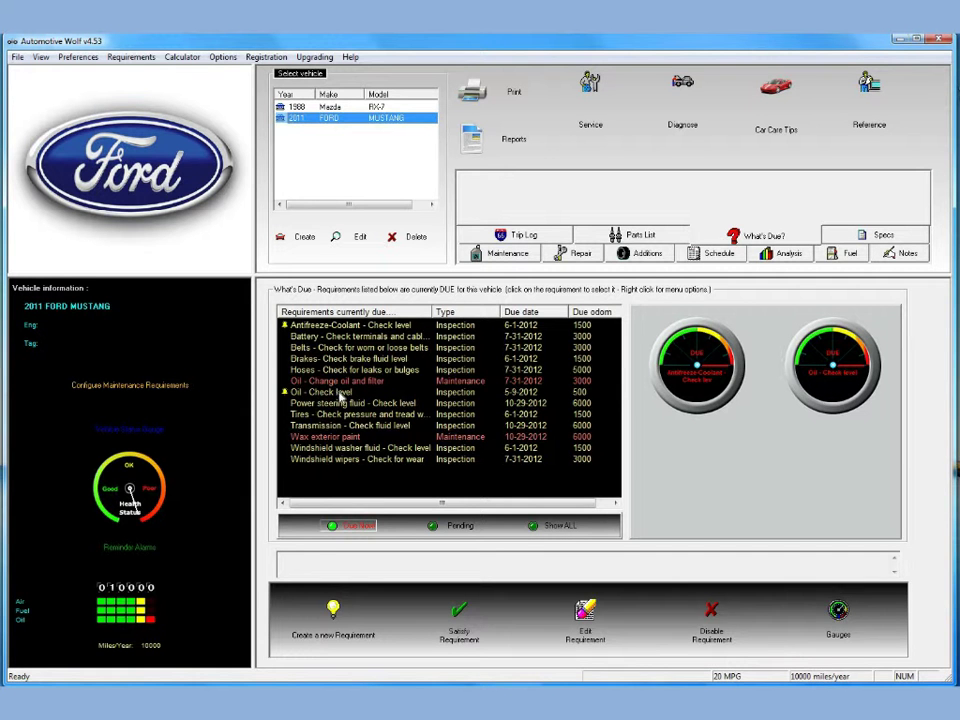
click(343, 393)
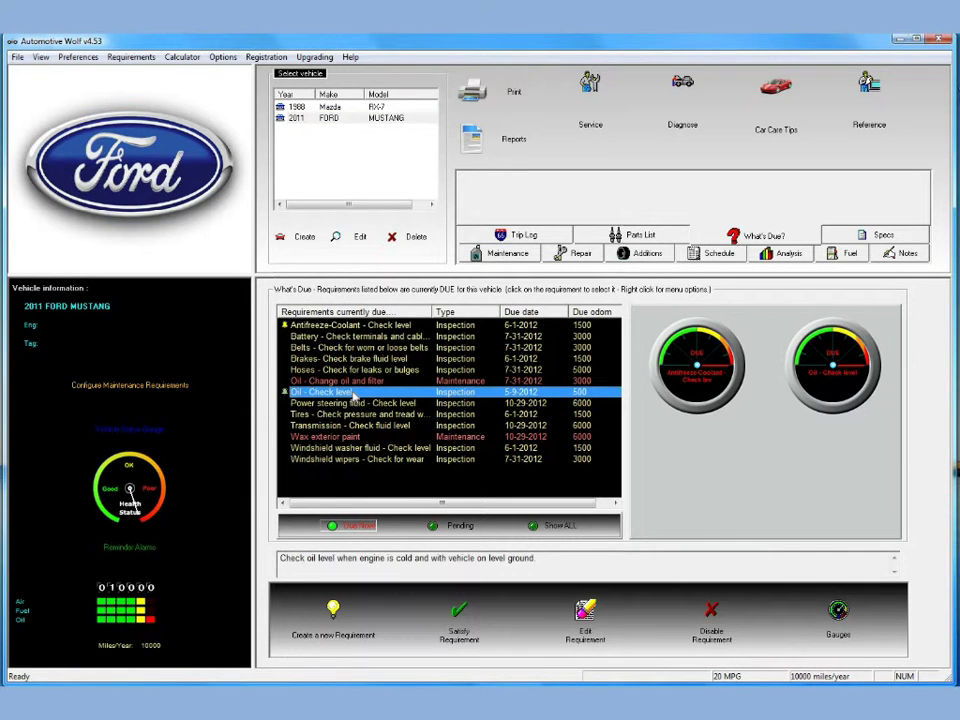
Edit Oil - Check level and set its due-by odometer to 12000
right_click(356, 394)
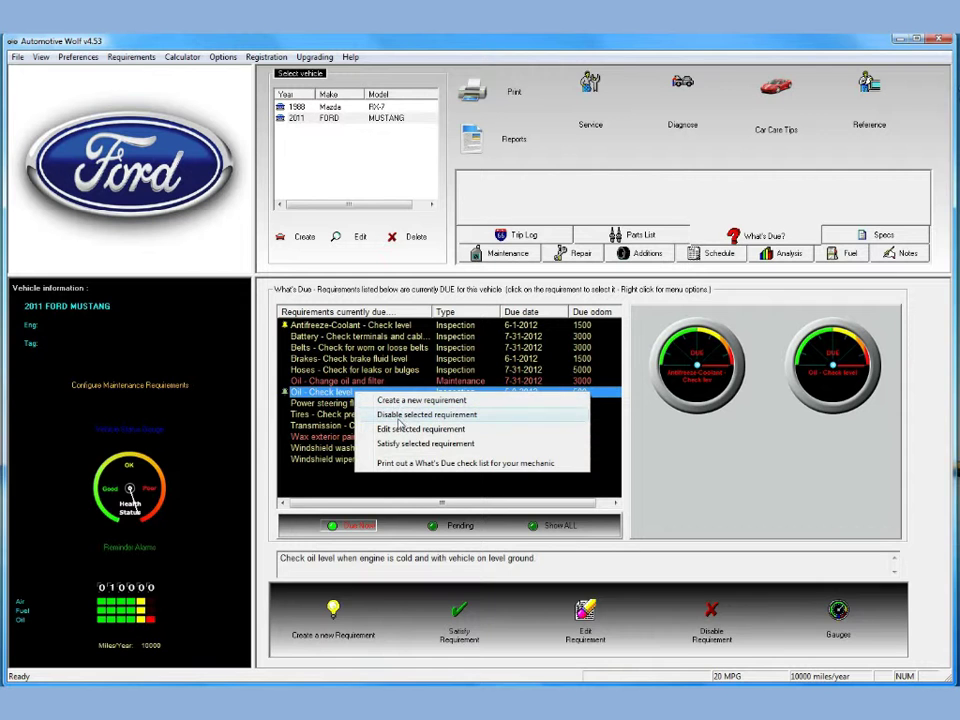
click(428, 429)
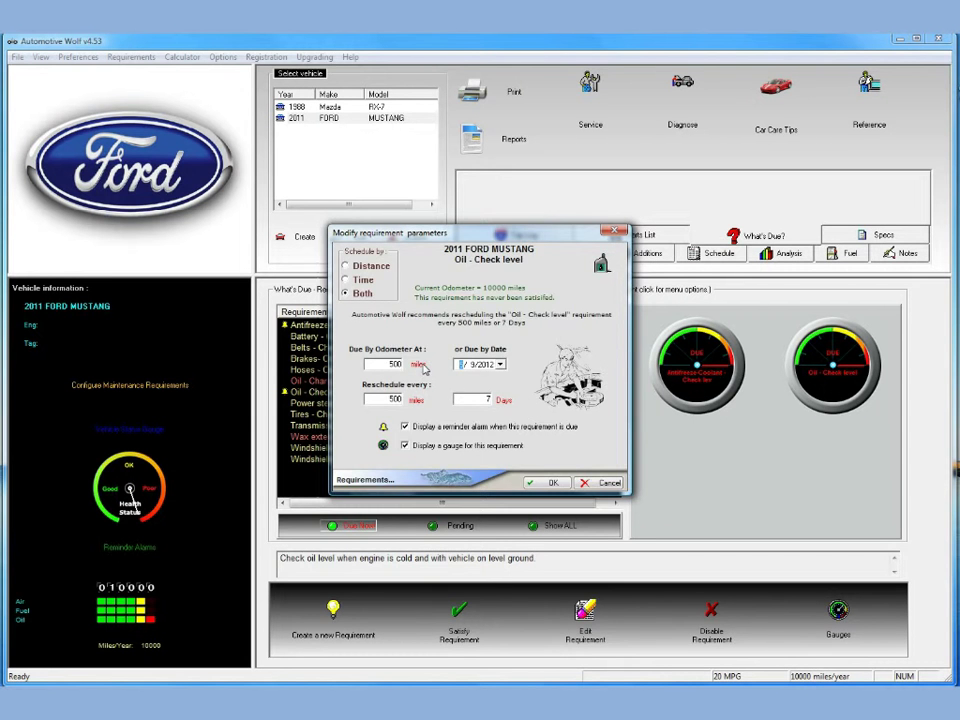
click(393, 364)
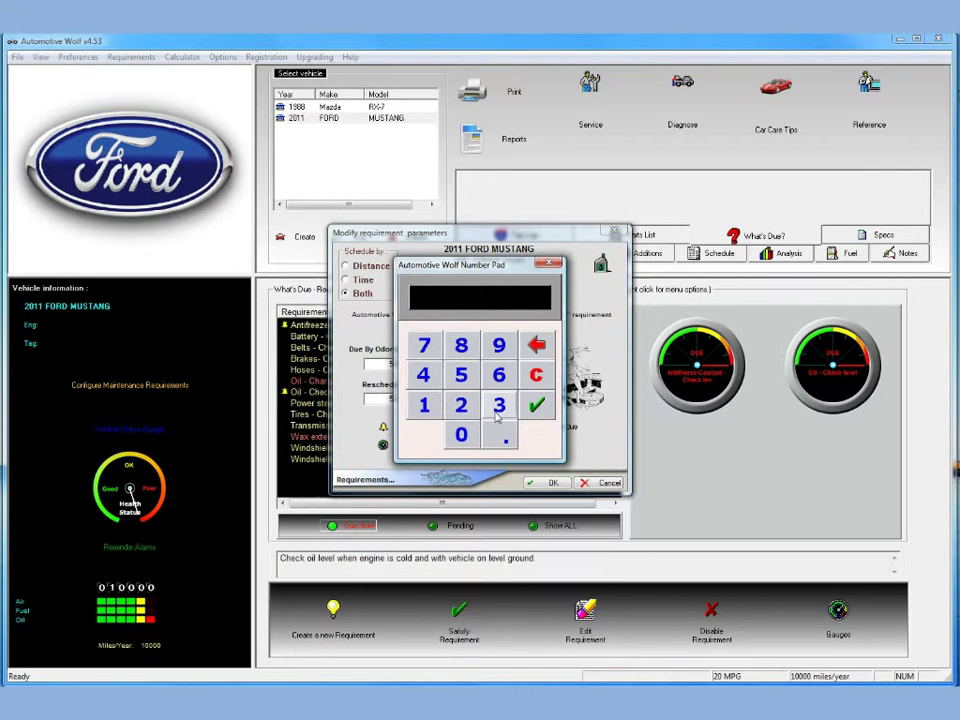
click(424, 405)
click(462, 407)
click(461, 434)
click(461, 434)
click(461, 434)
click(536, 404)
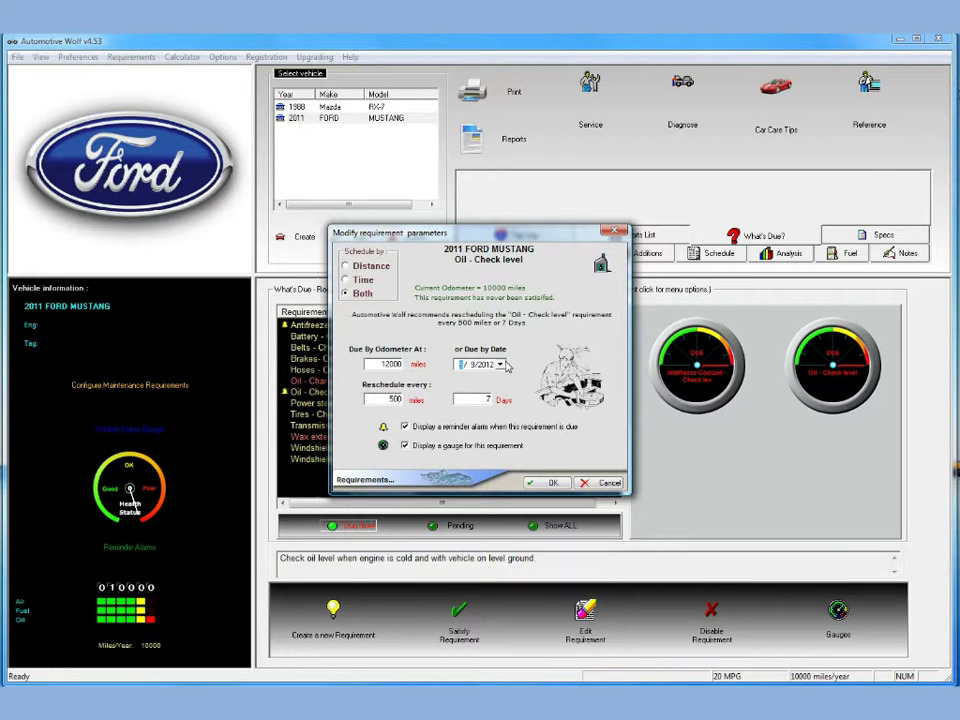
Set its due date to 5/16/2012, save, and view the pending requirements
click(500, 364)
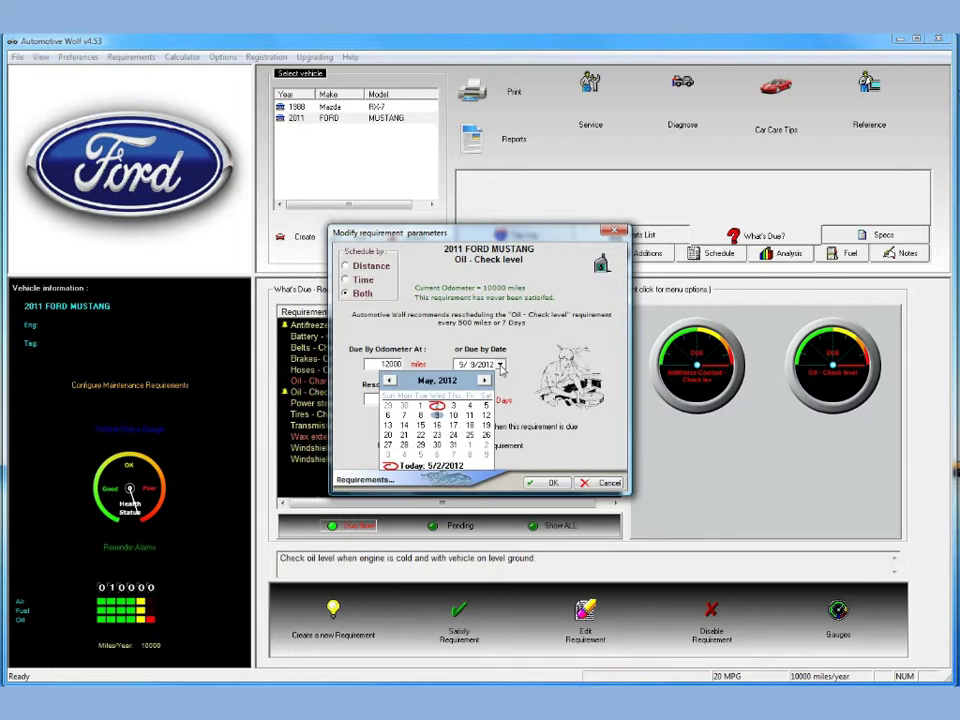
click(438, 426)
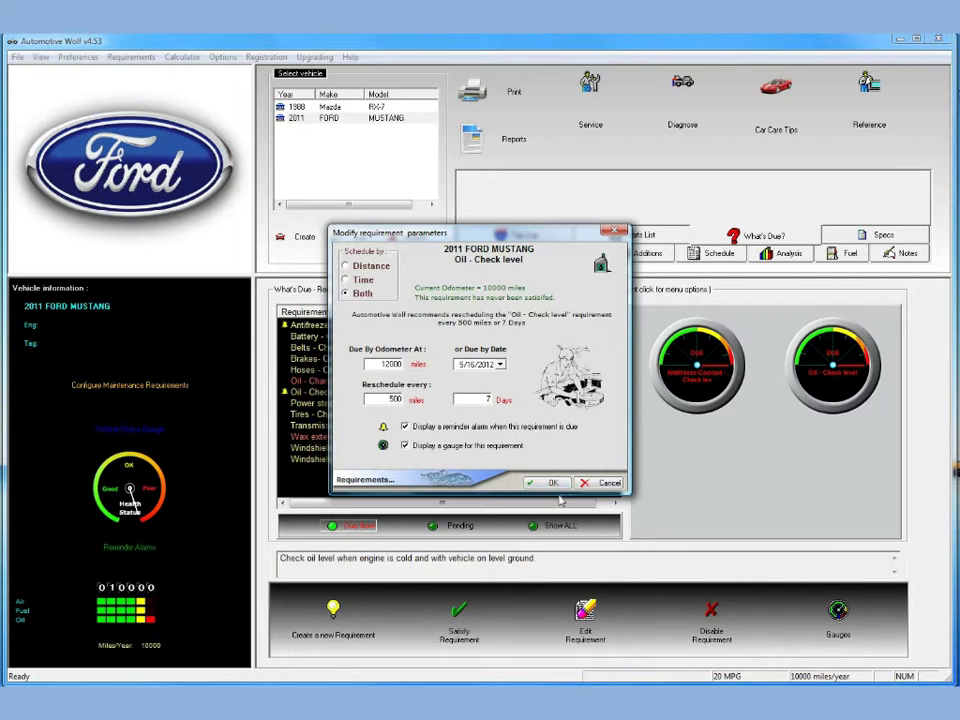
key(Return)
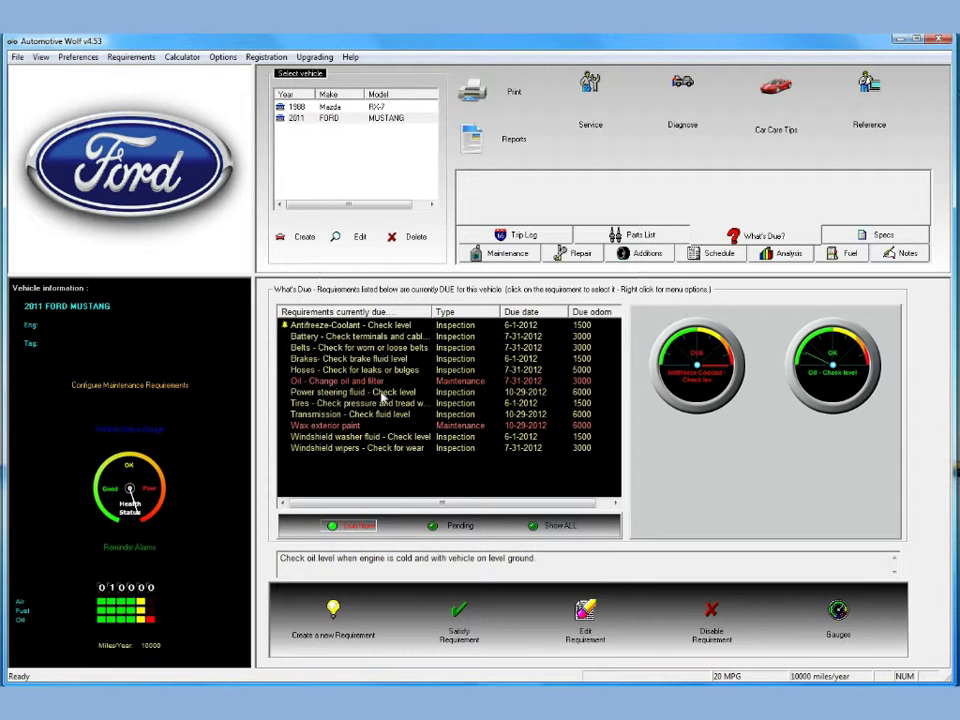
click(455, 525)
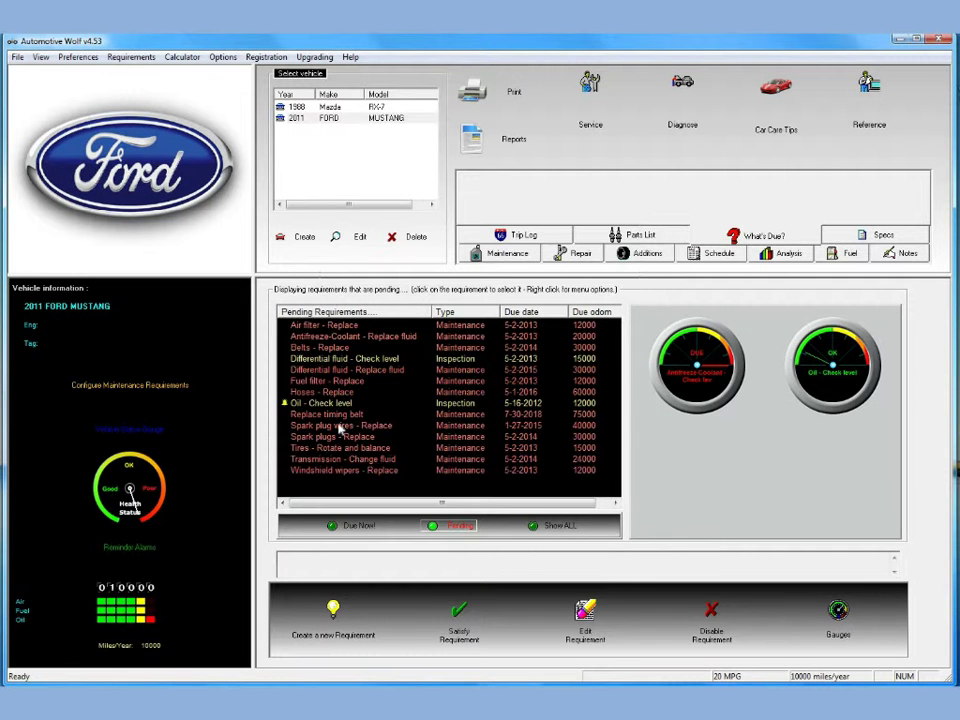
click(335, 403)
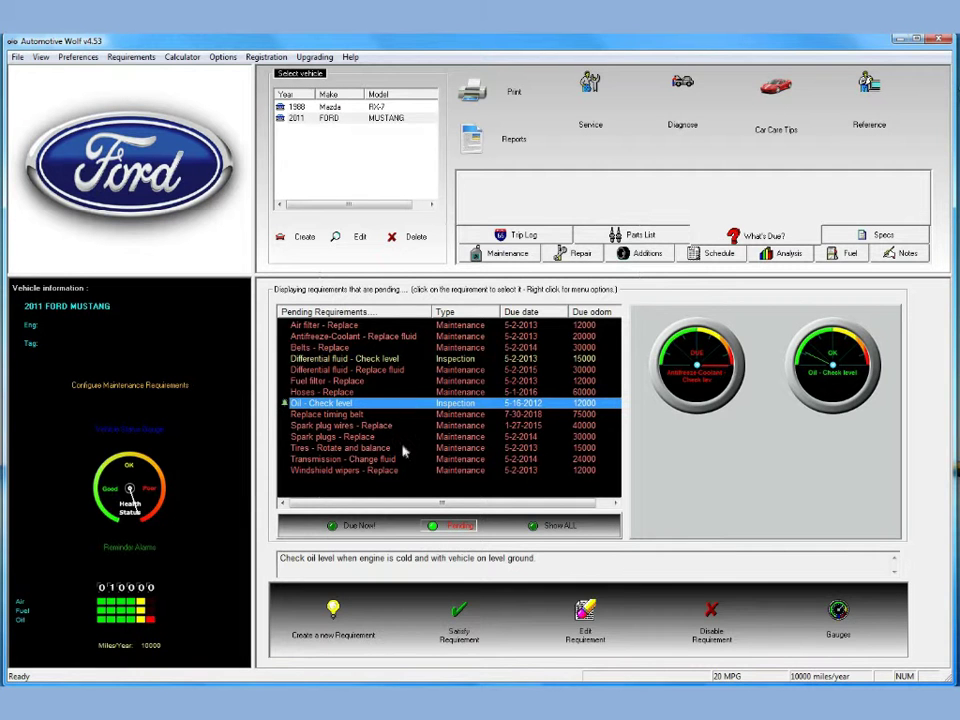
click(380, 520)
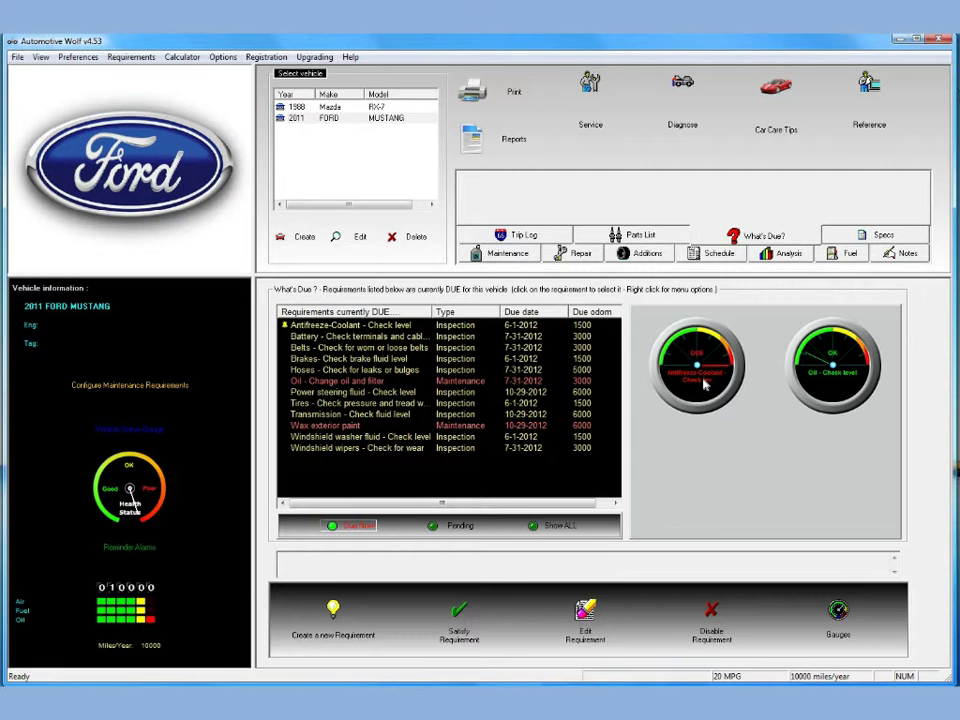
Browse the Hoses, Power steering and Transmission requirements and the pending and due lists
click(339, 372)
click(340, 392)
click(340, 414)
click(403, 527)
click(358, 525)
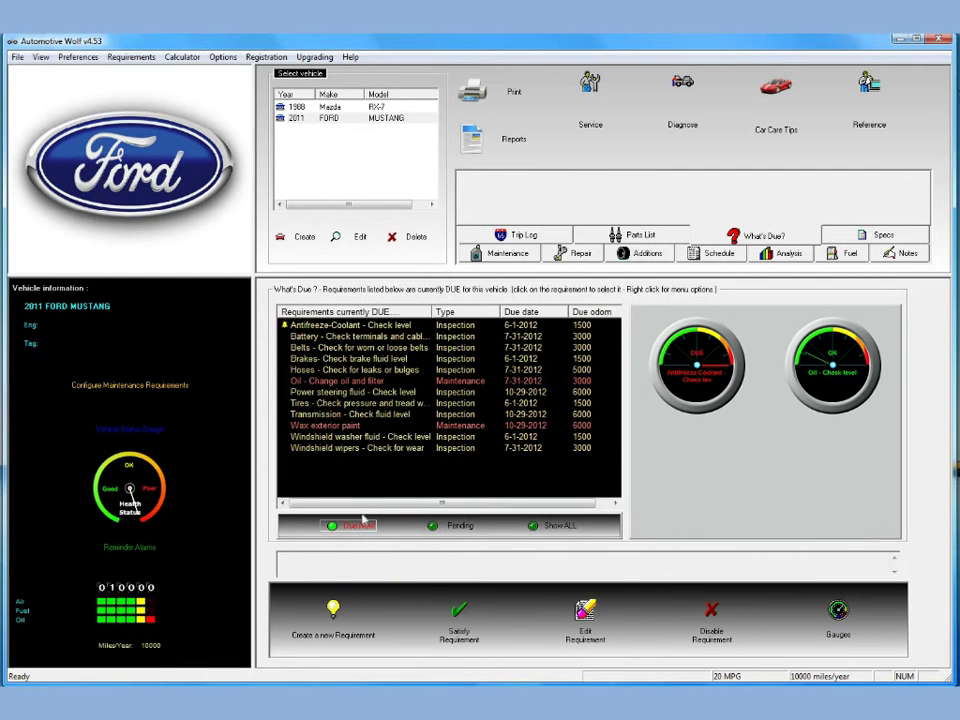
right_click(378, 403)
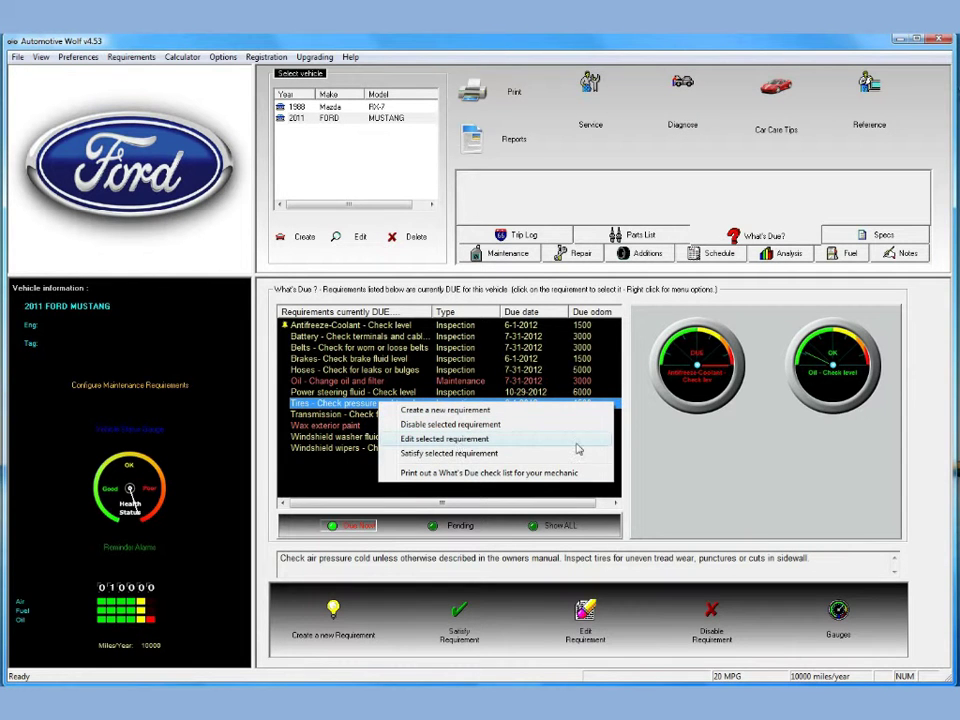
Open a maintenance record for Power steering fluid - Check level
click(380, 369)
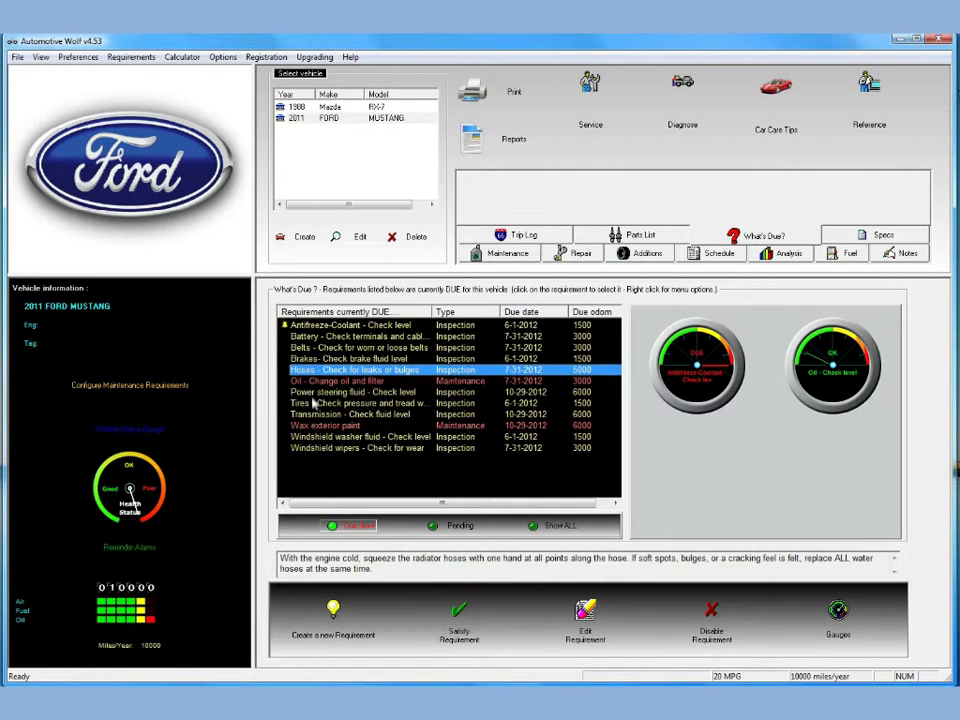
click(384, 394)
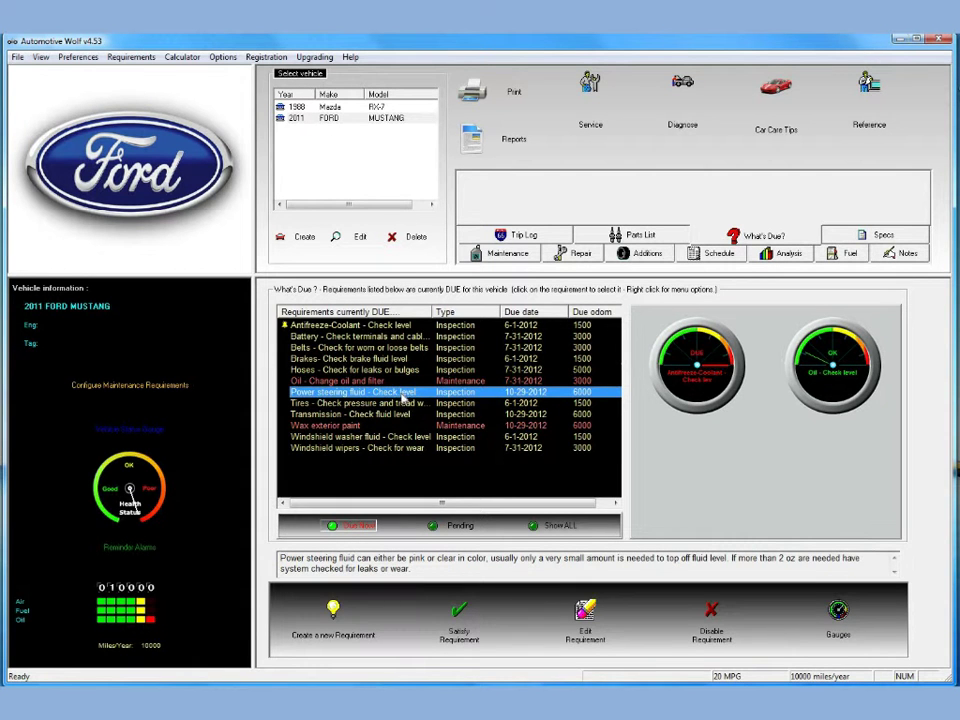
double_click(403, 394)
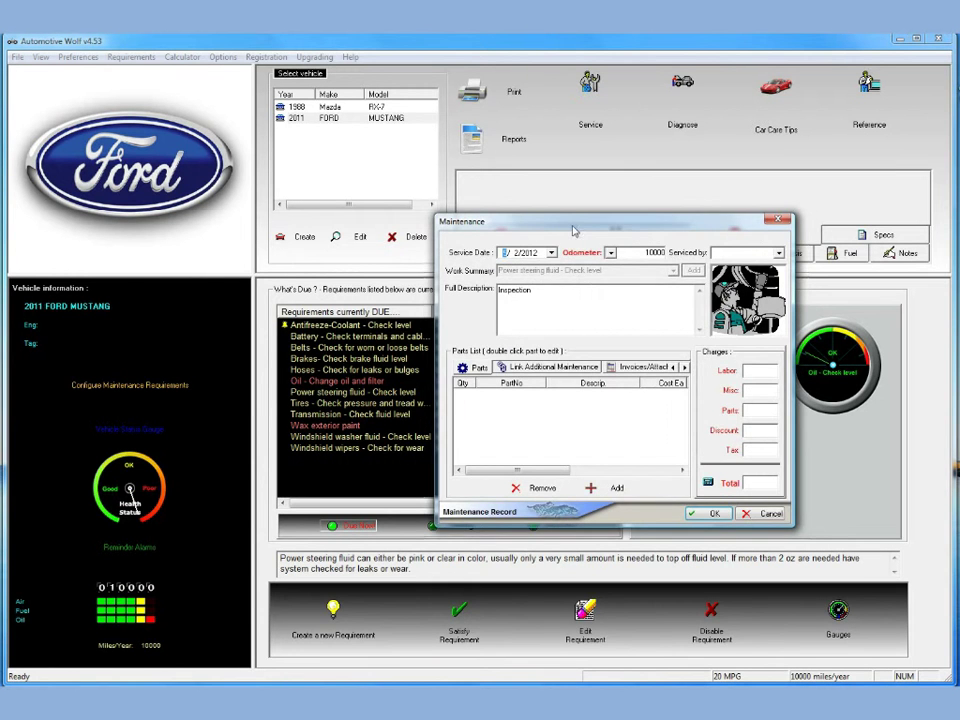
Look over the record's linked maintenance list and invoices without linking anything
drag(573, 231, 544, 235)
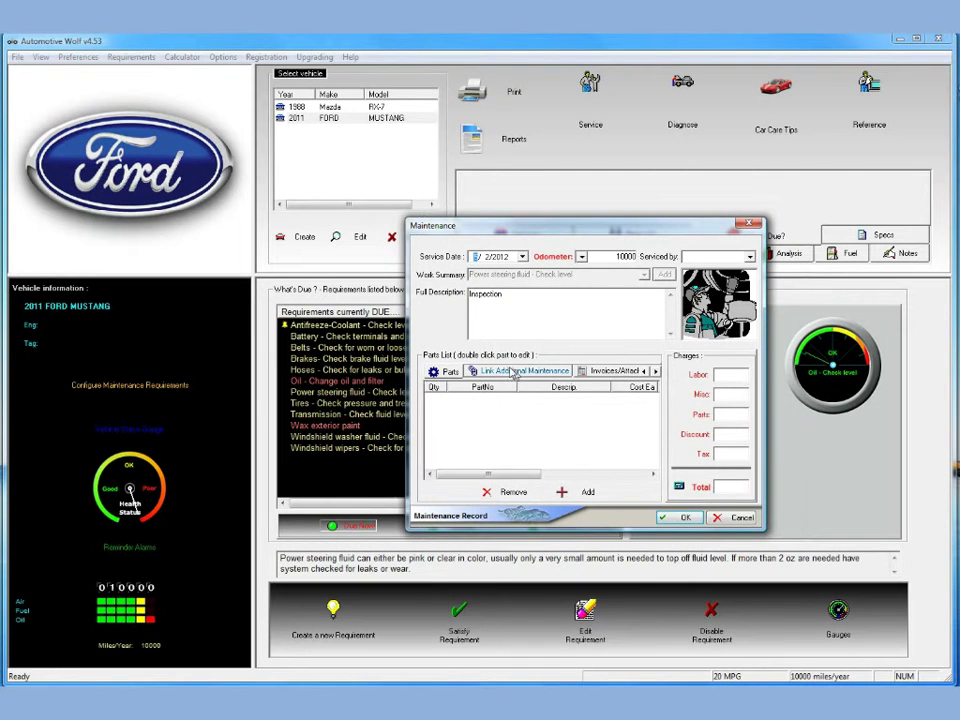
click(514, 372)
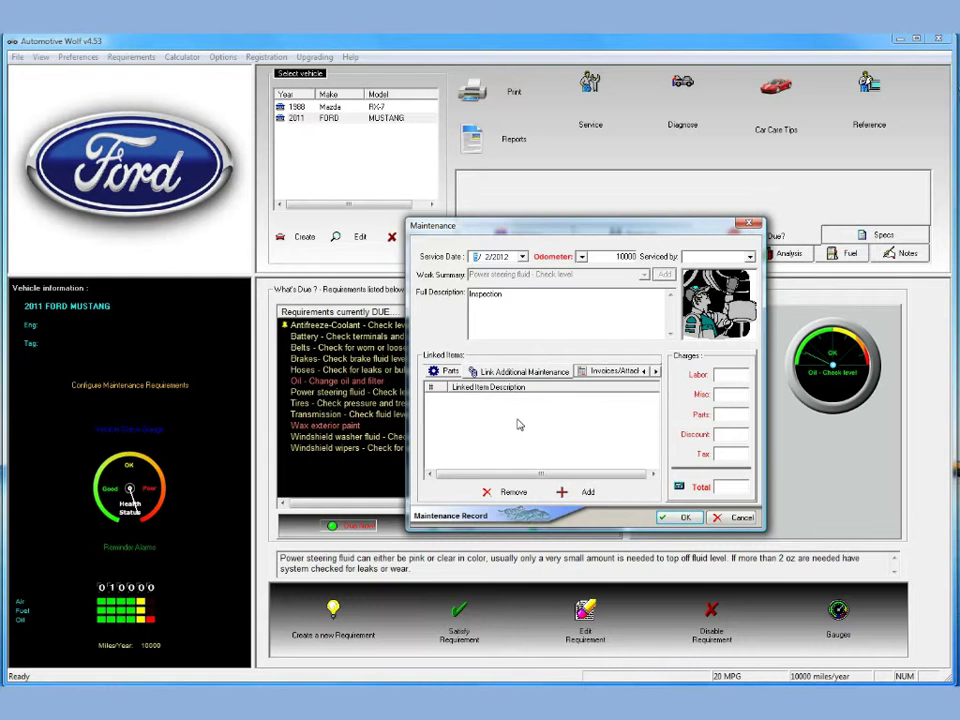
click(572, 491)
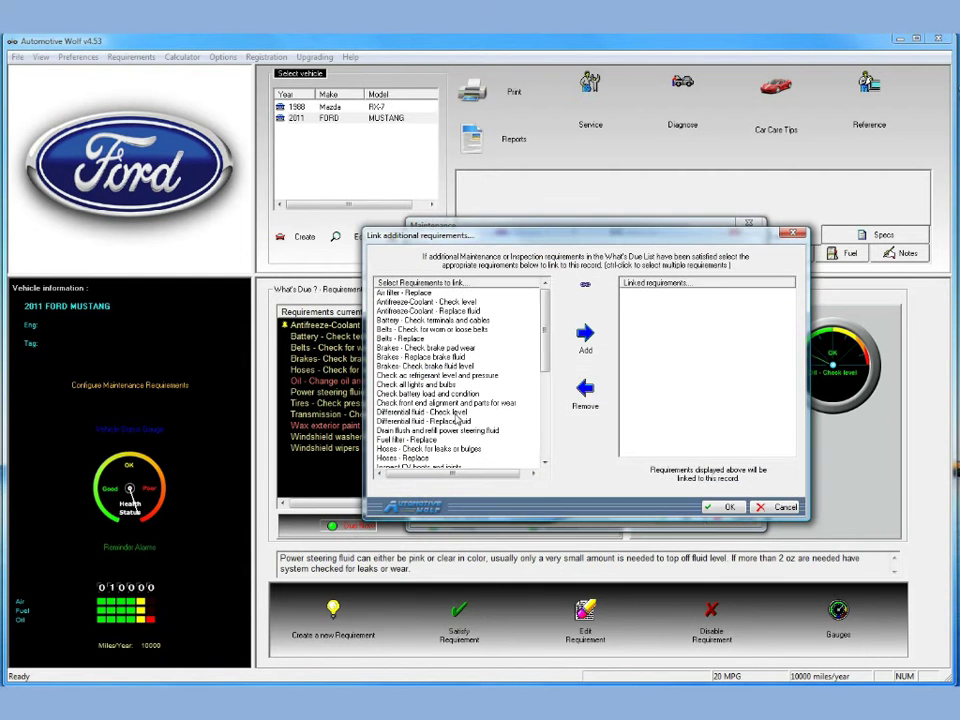
click(783, 508)
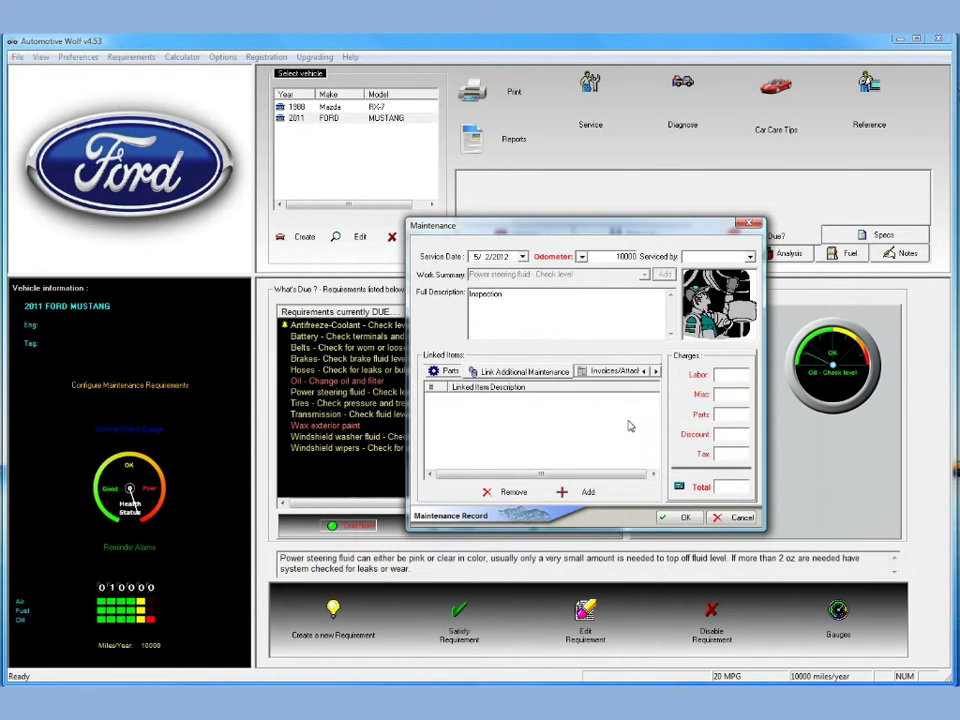
click(587, 371)
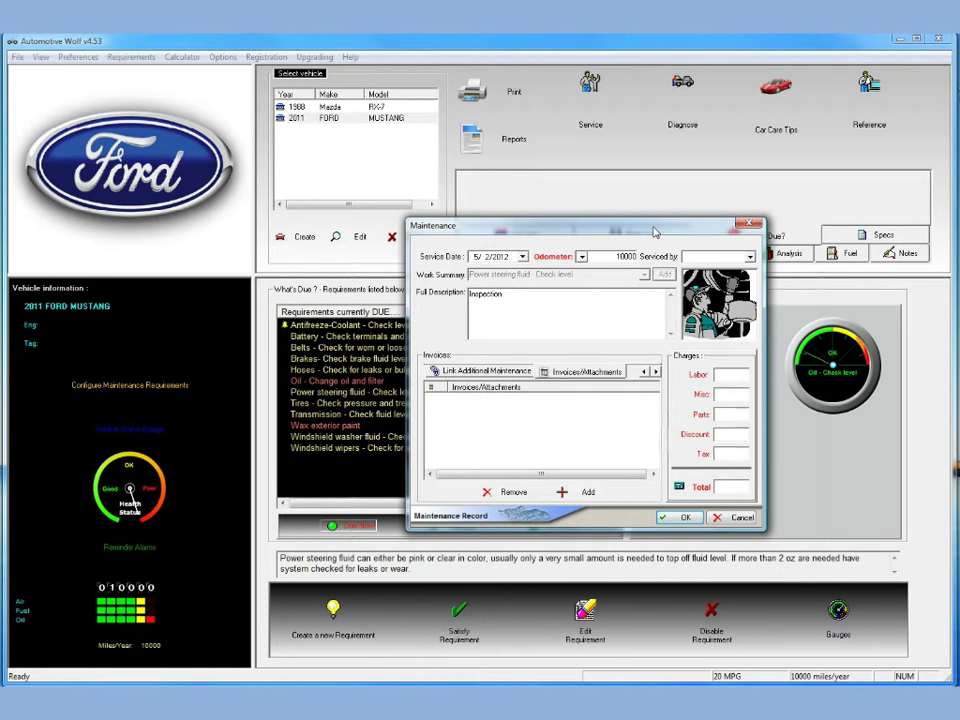
drag(655, 232, 630, 240)
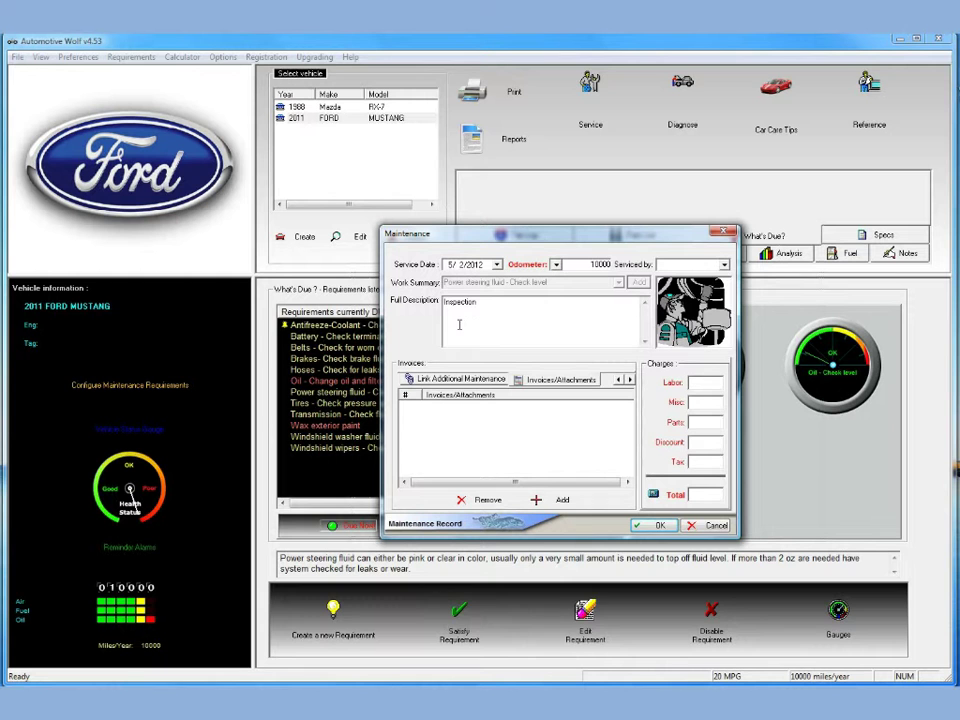
Set the service date to 5/1/2012 and save the maintenance record
click(496, 265)
click(418, 307)
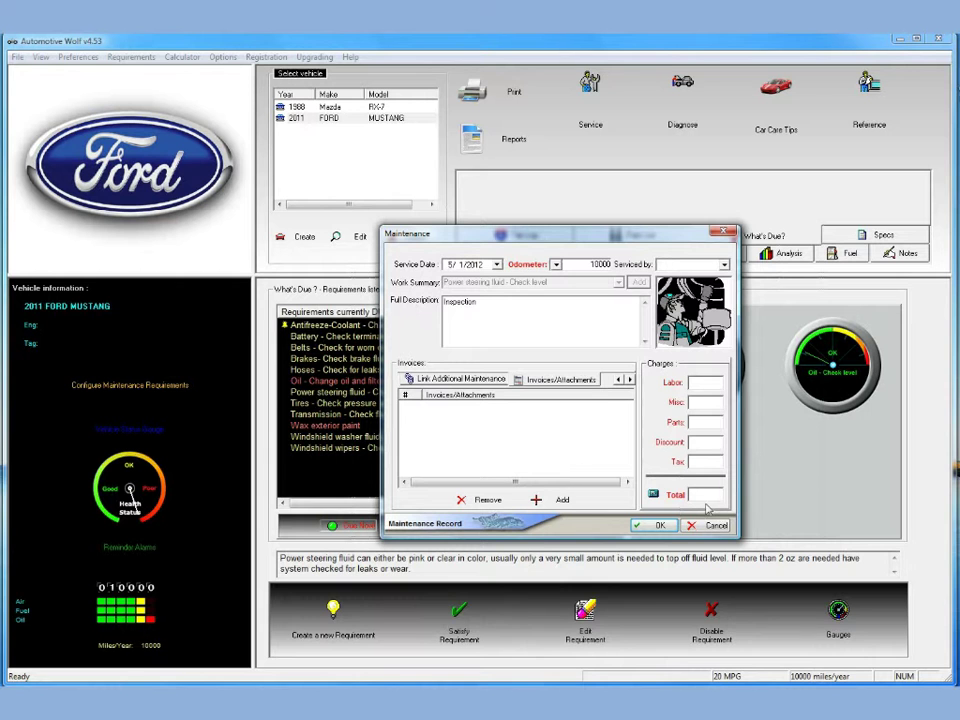
click(655, 525)
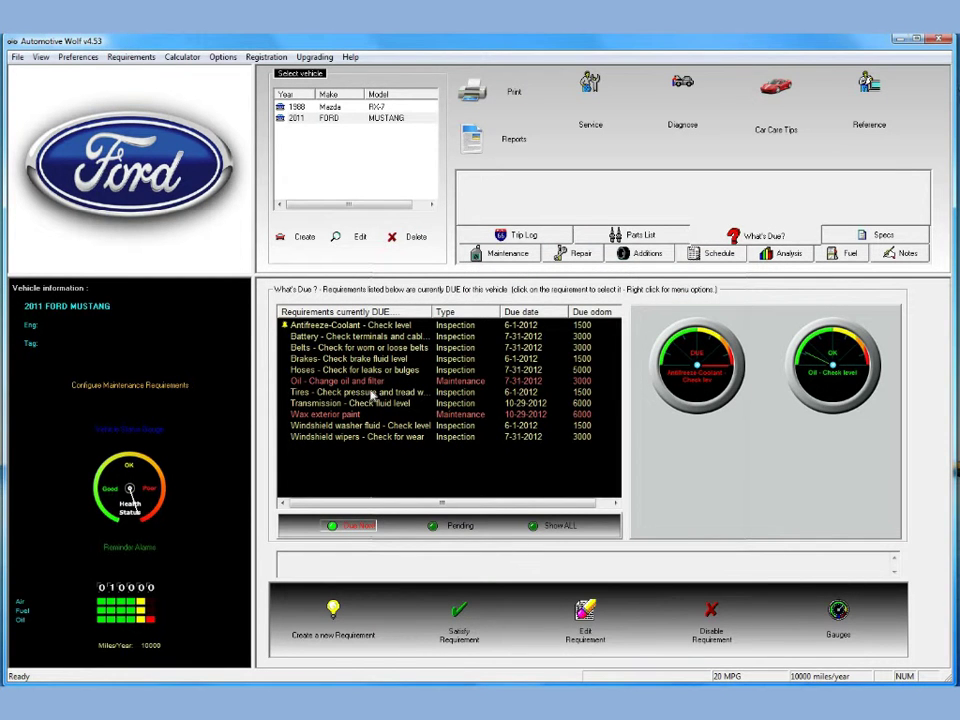
click(432, 525)
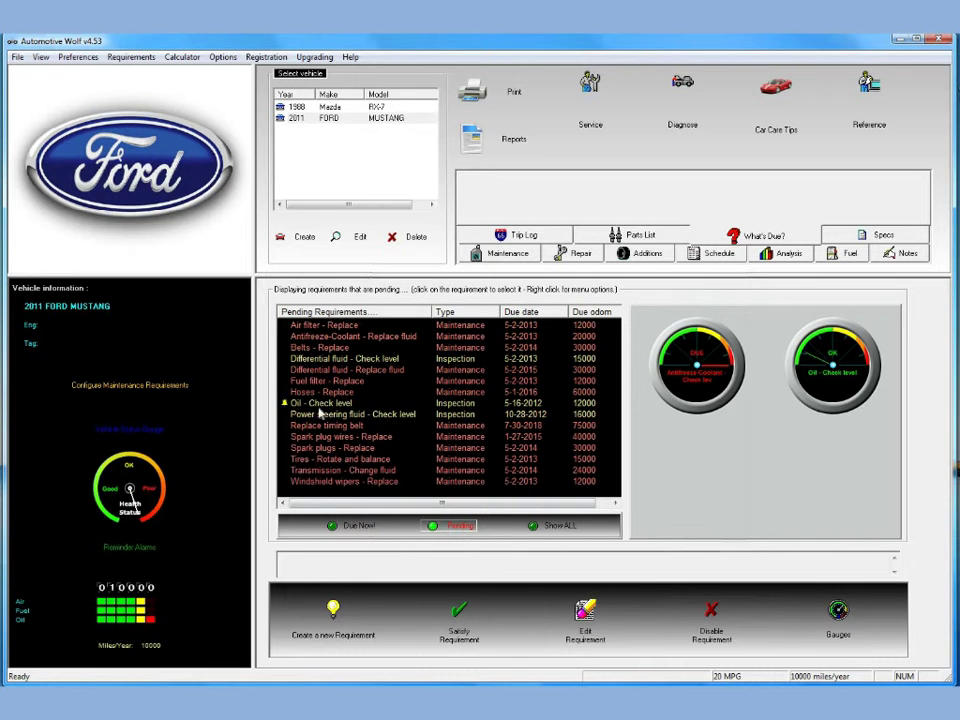
click(350, 414)
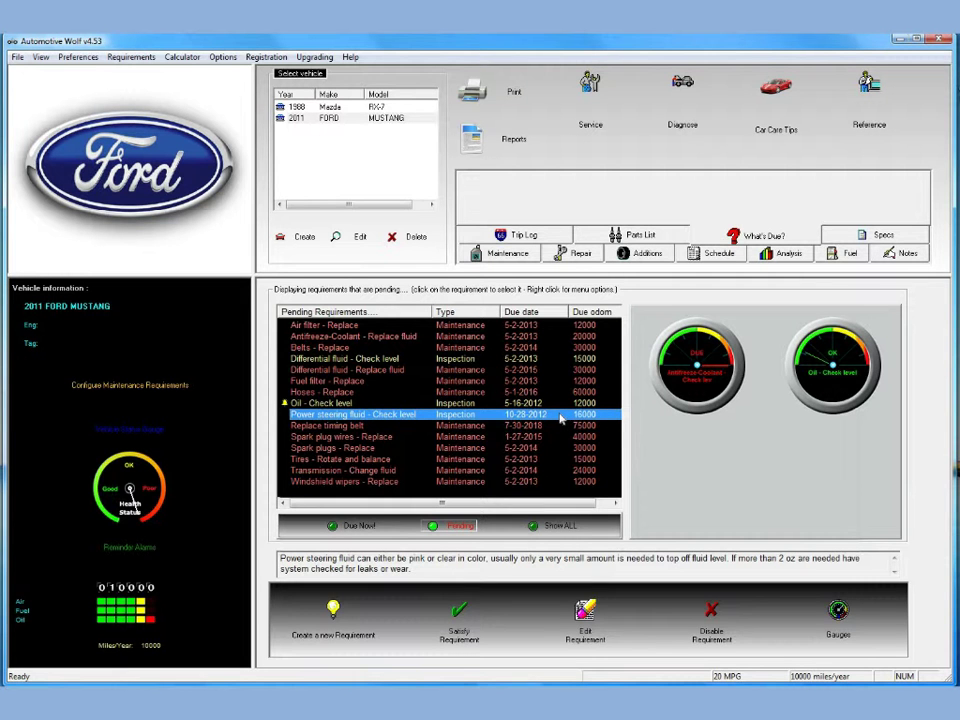
click(358, 533)
click(507, 253)
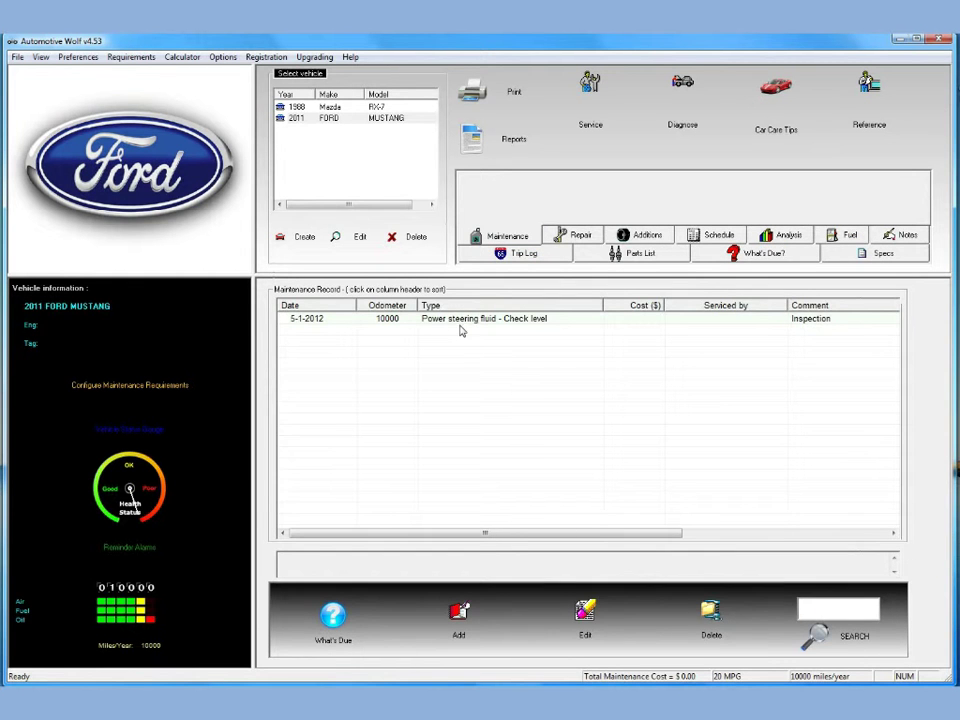
click(440, 320)
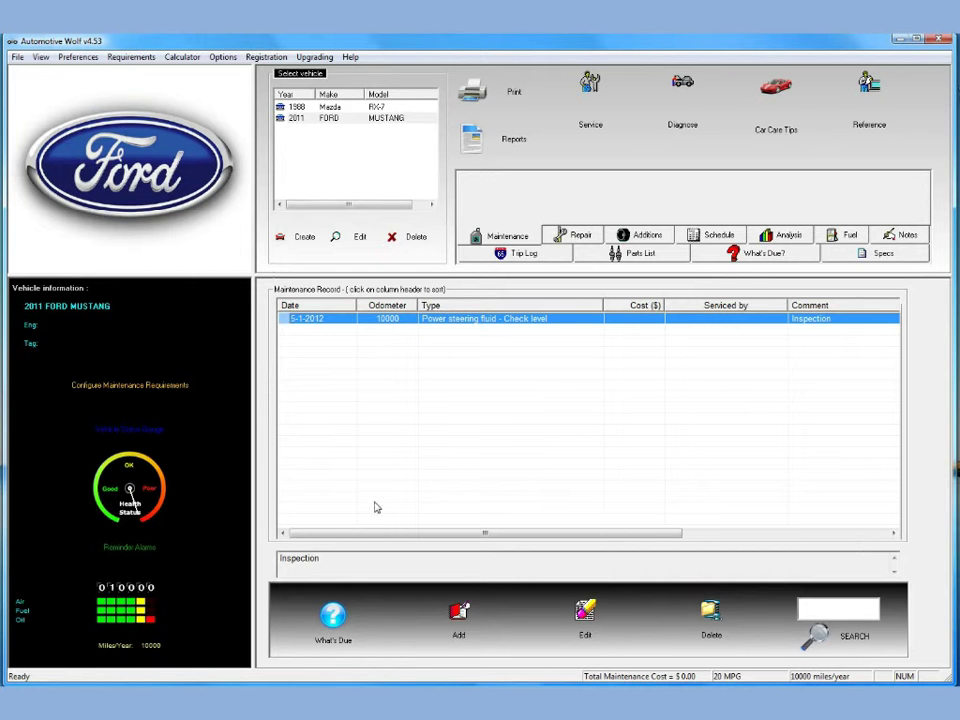
click(743, 256)
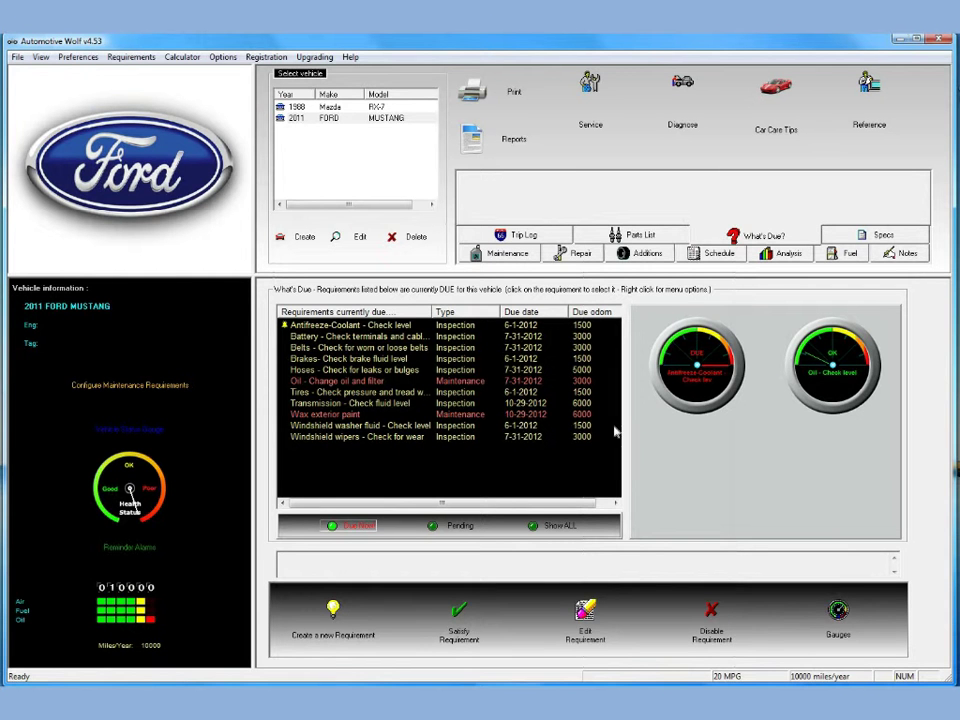
Open a Tires - Check pressure and tread wear maintenance record and bring up its requirements-to-link list
double_click(372, 398)
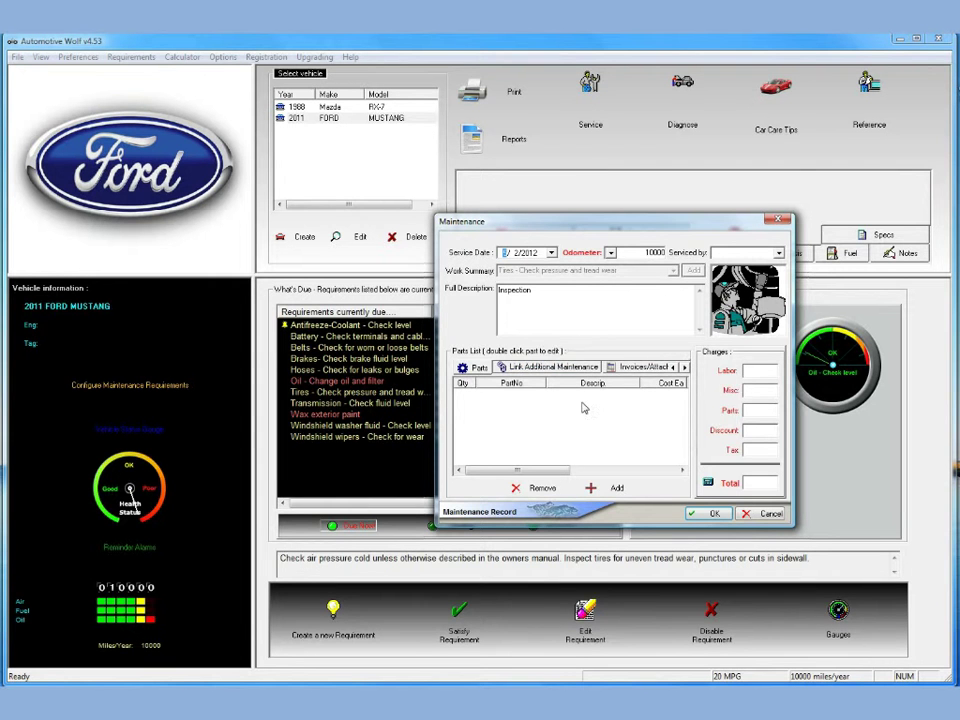
click(553, 367)
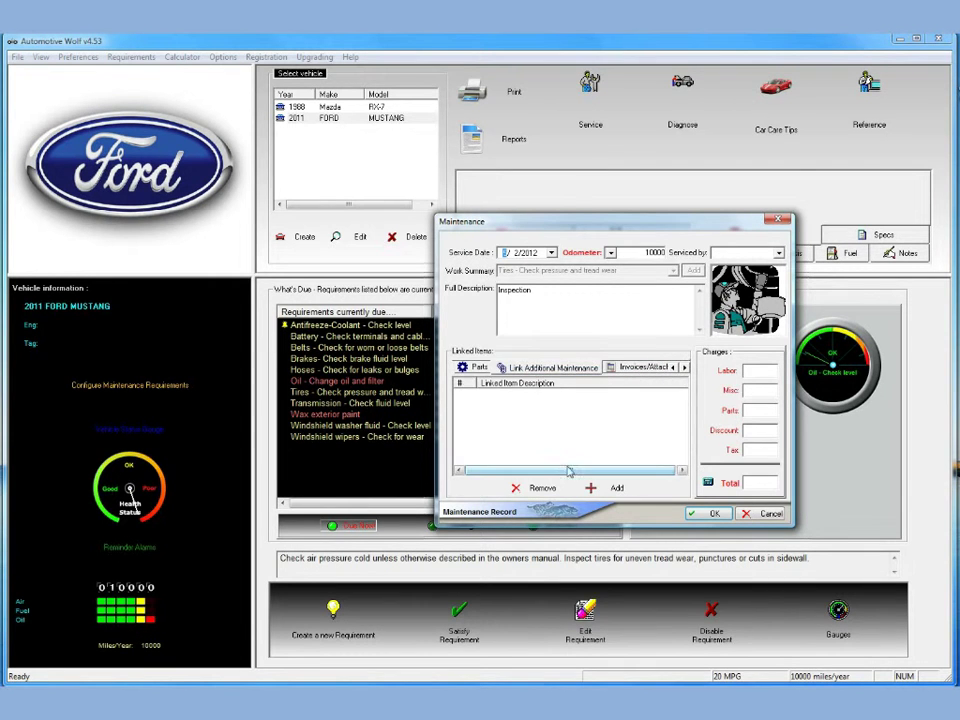
click(612, 487)
click(455, 381)
click(465, 417)
Link 'Brakes - Check brake pad wear' and 'Brakes - Replace brake fluid', then cancel both dialogs unsaved
click(460, 346)
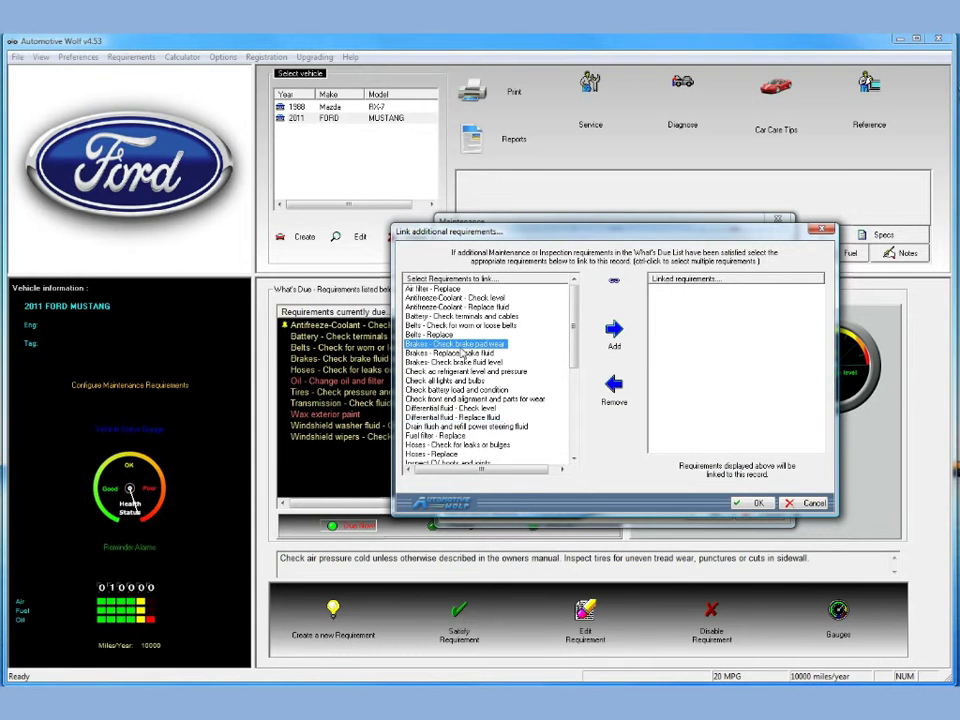
click(618, 342)
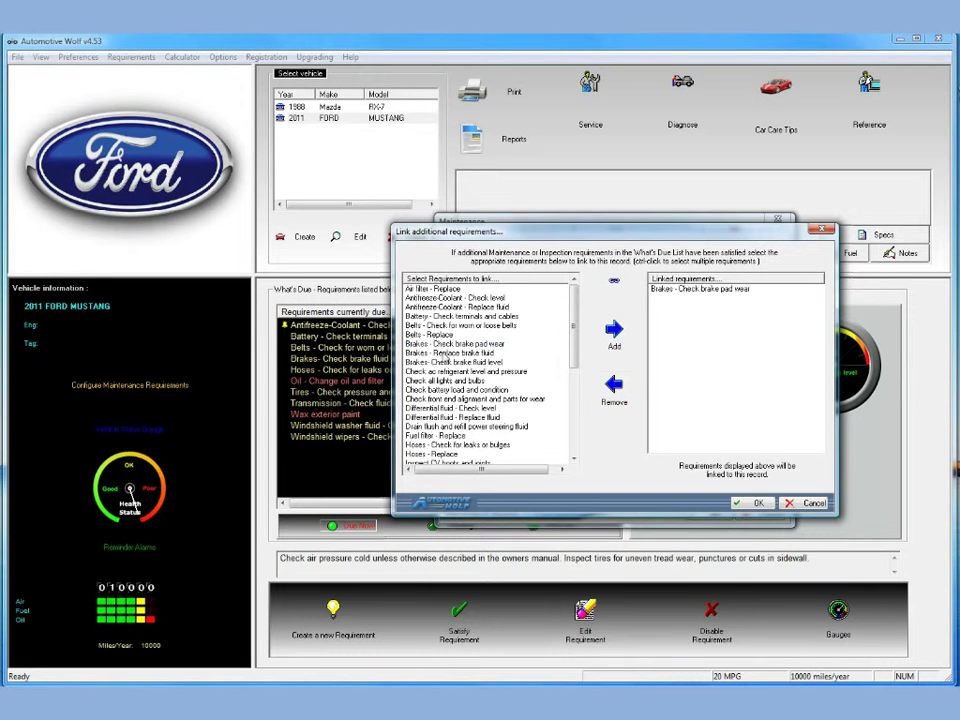
click(614, 340)
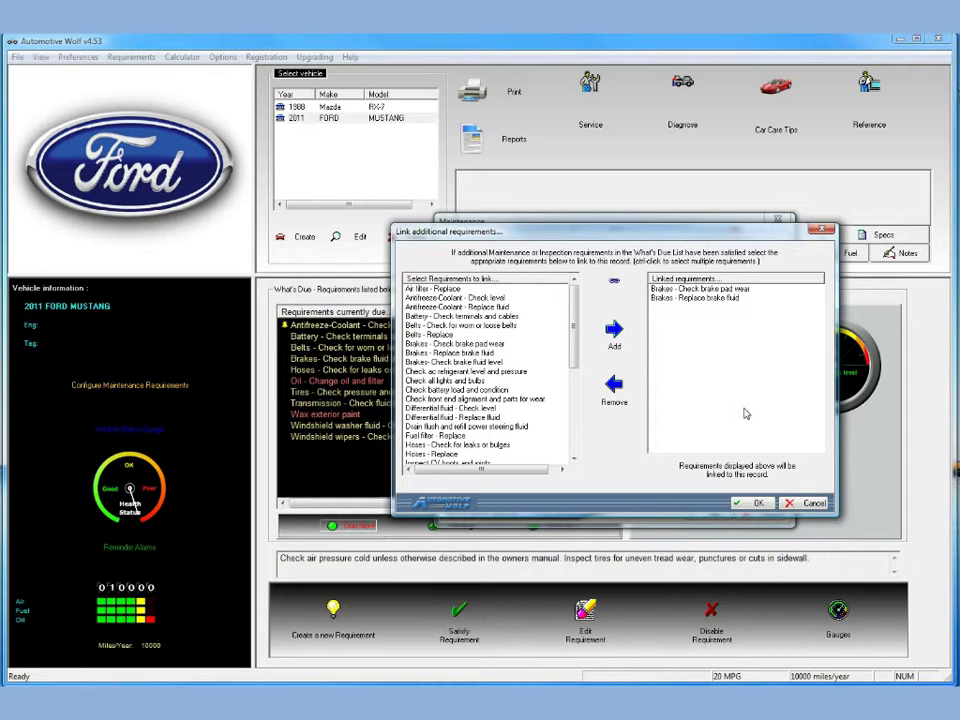
click(810, 503)
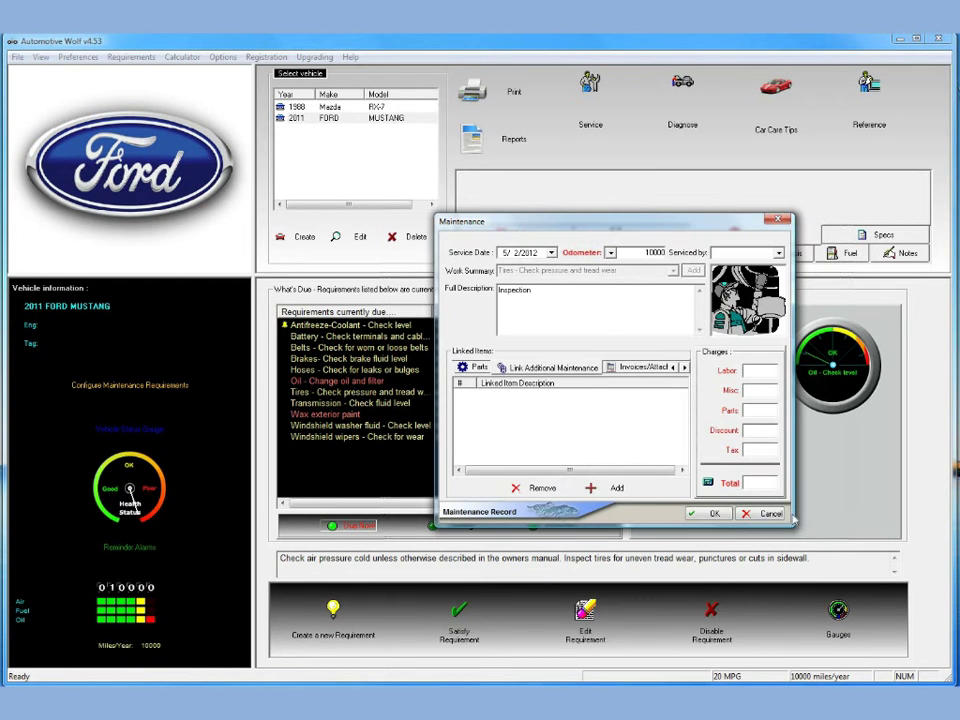
click(769, 514)
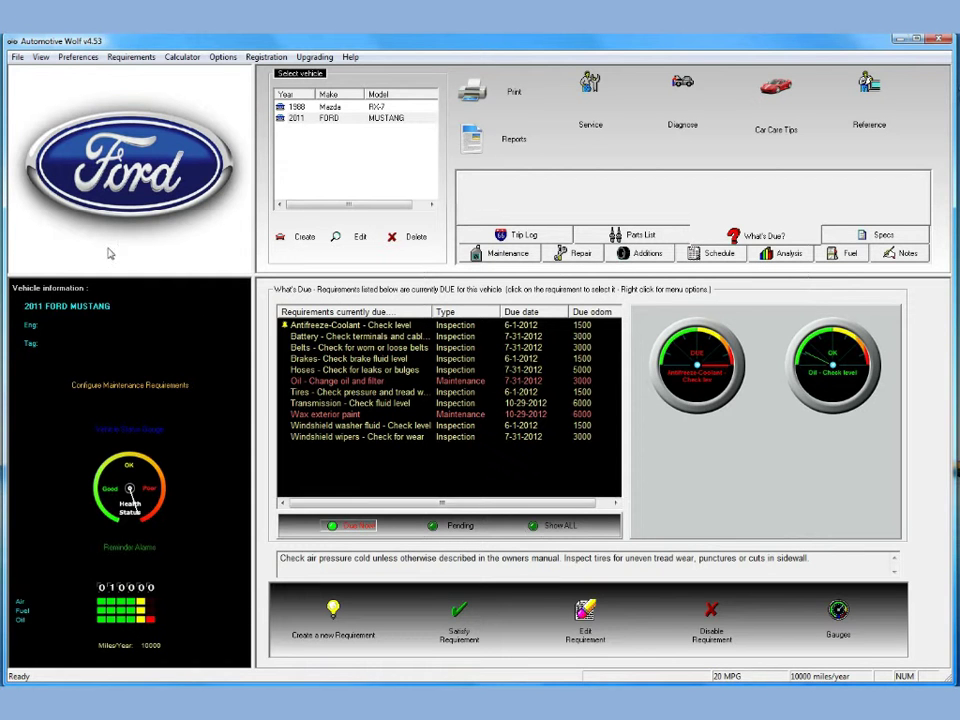
Open the Mustang's requirement schedule and review the coolant, power steering, oil and timing belt schedules
click(131, 392)
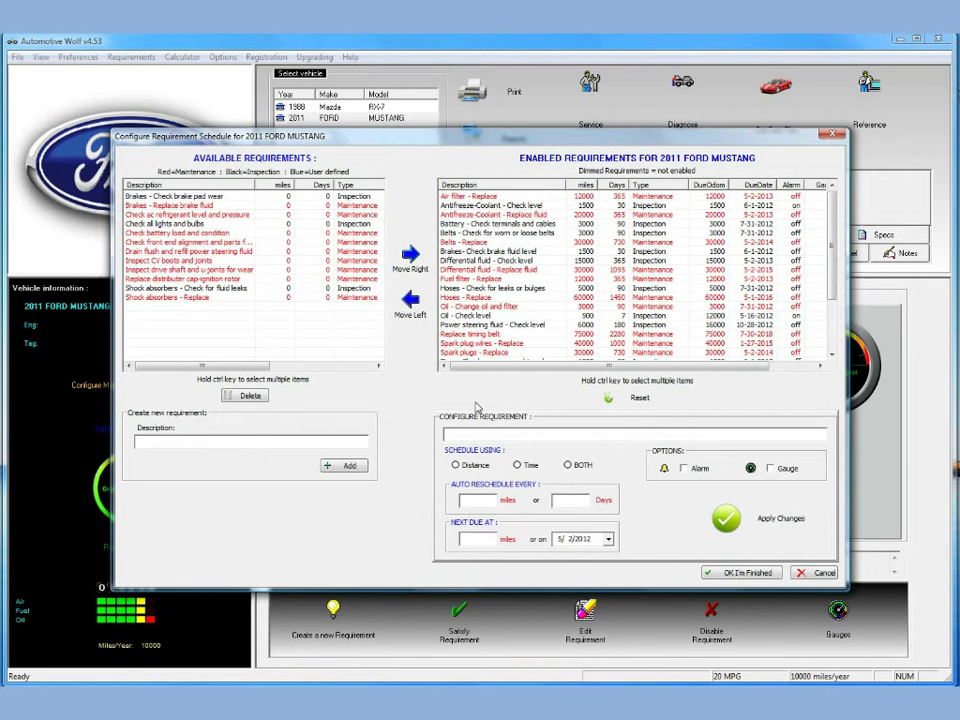
drag(591, 143, 626, 171)
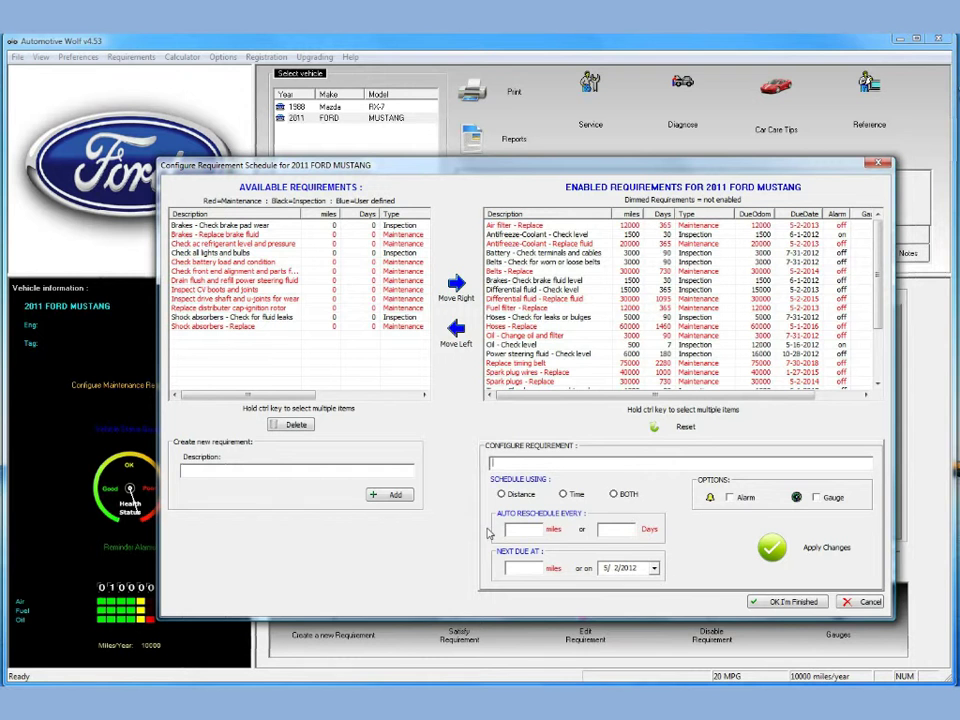
click(235, 271)
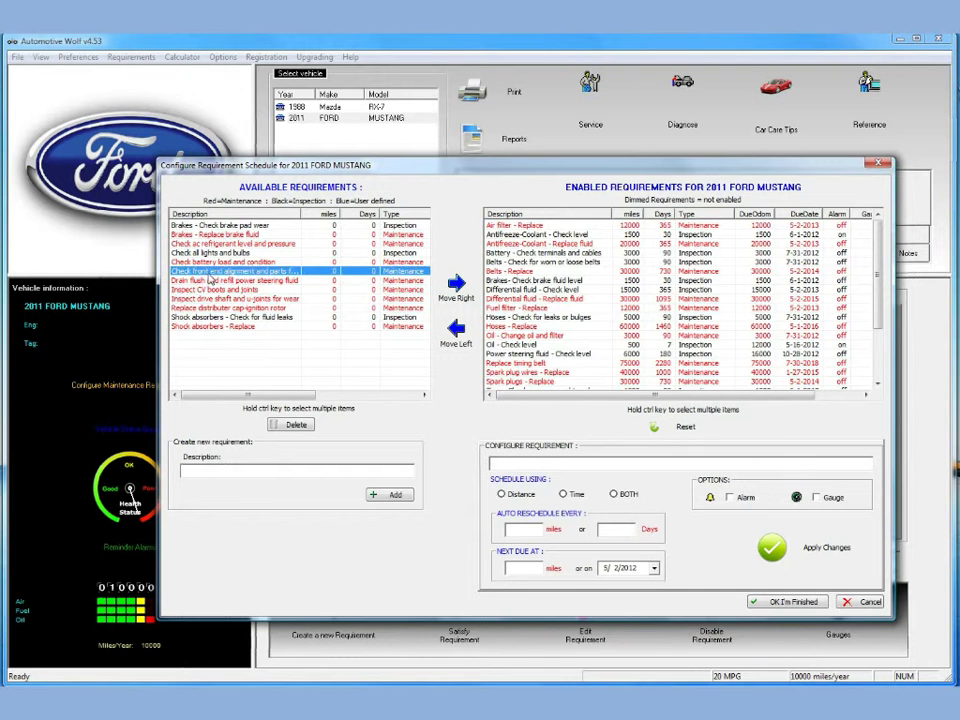
click(221, 299)
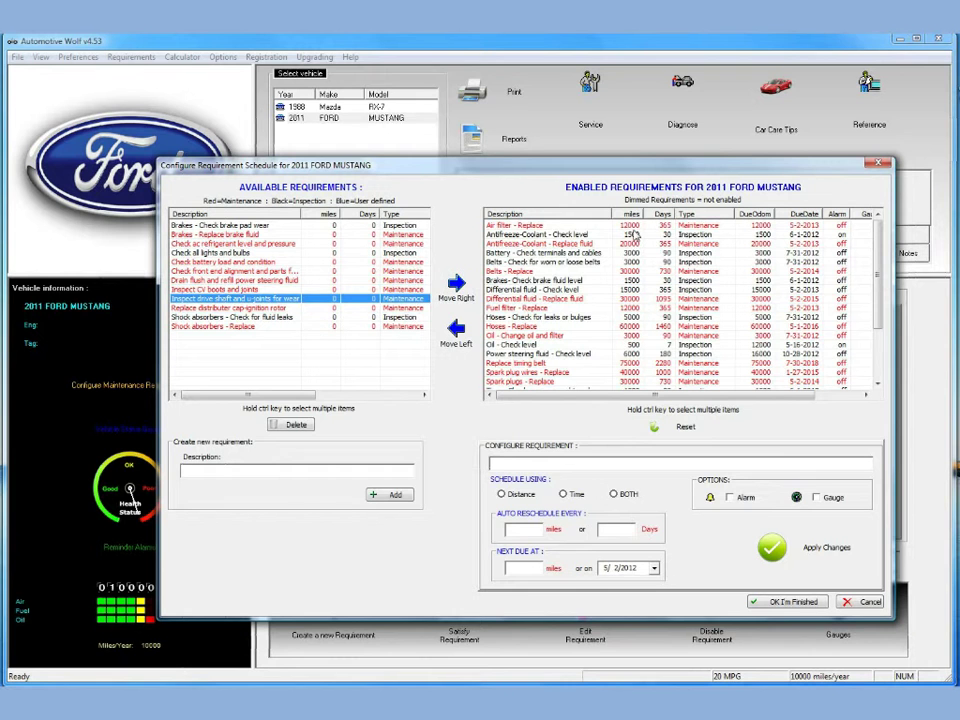
click(523, 245)
click(530, 308)
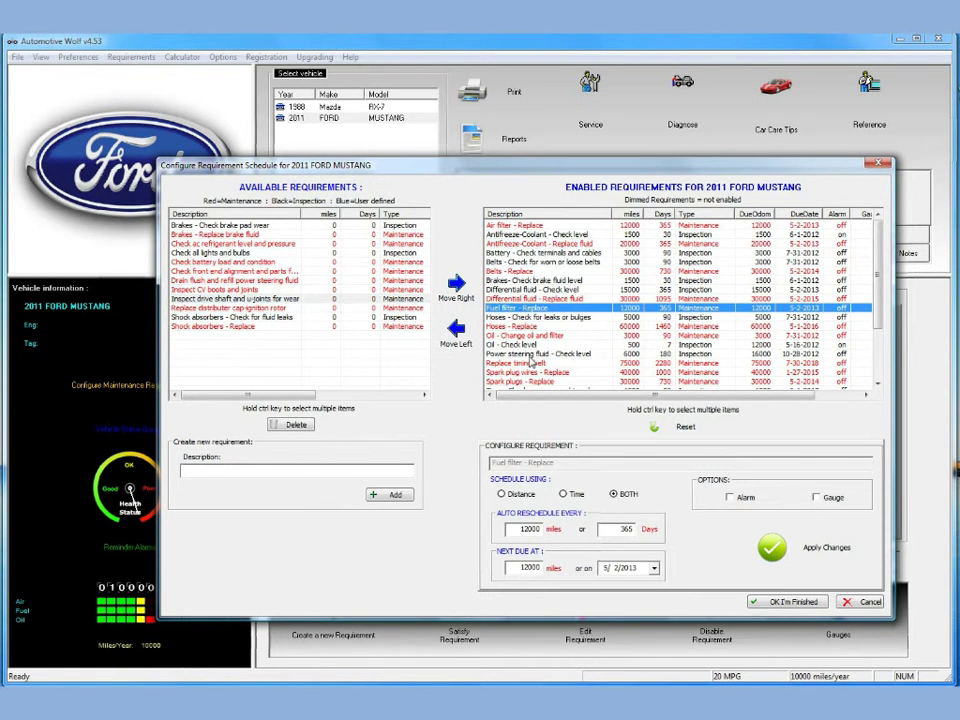
click(530, 354)
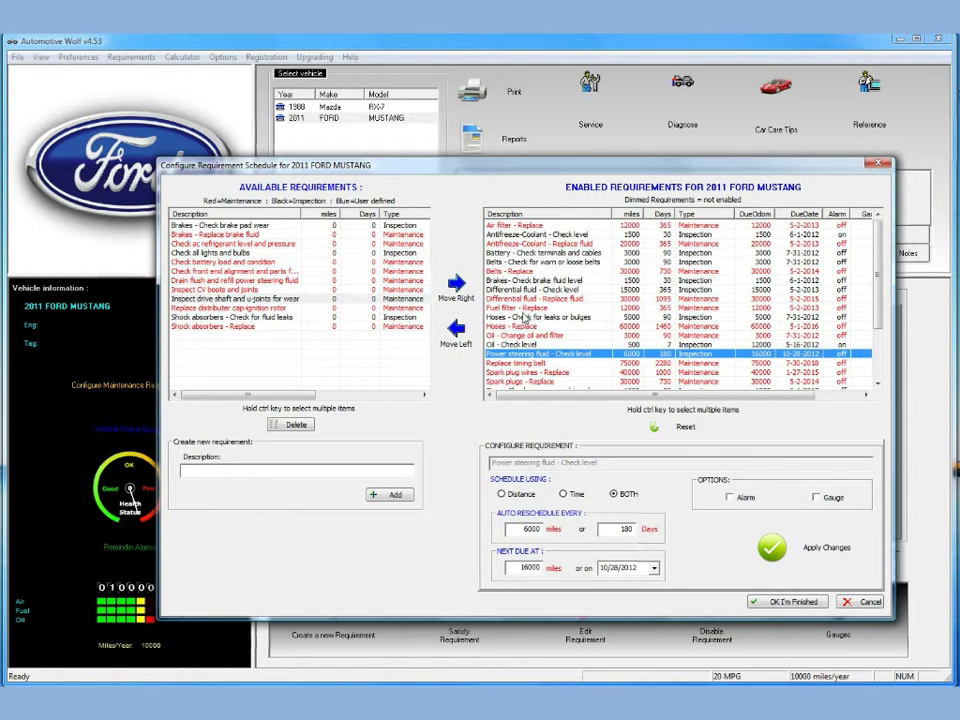
click(525, 335)
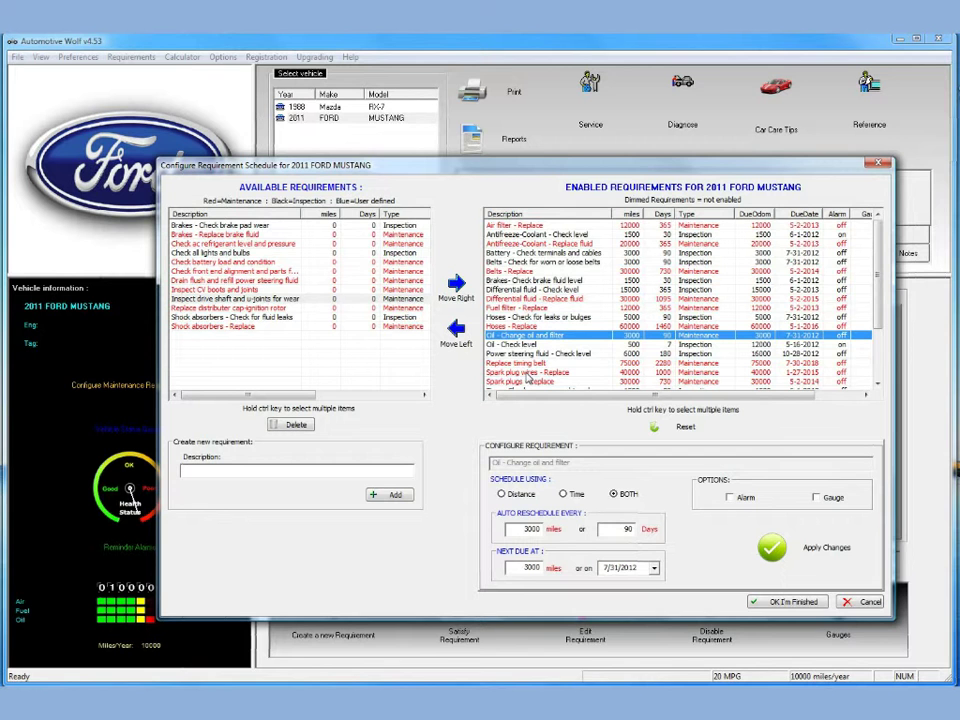
click(526, 363)
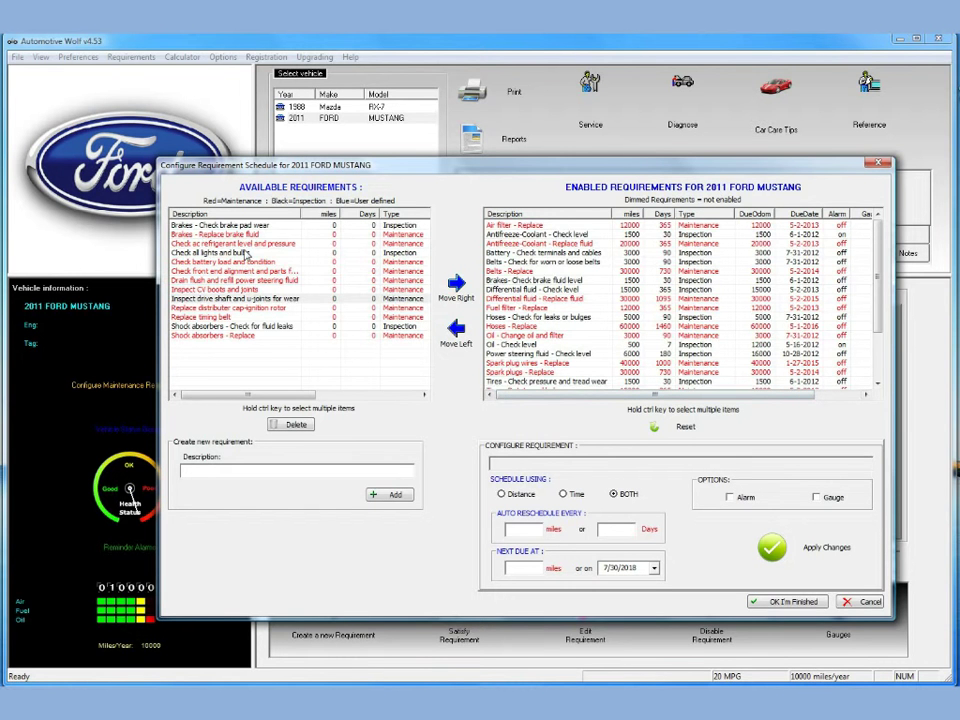
Move 'Inspect CV boots and joints' into the Mustang's enabled requirements
click(229, 291)
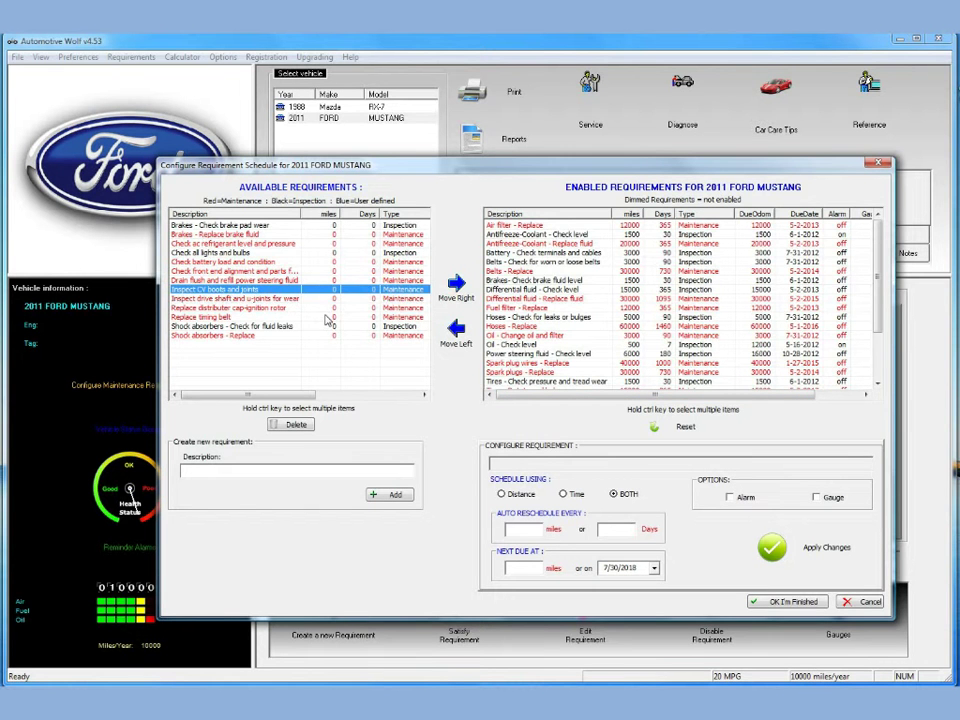
click(456, 286)
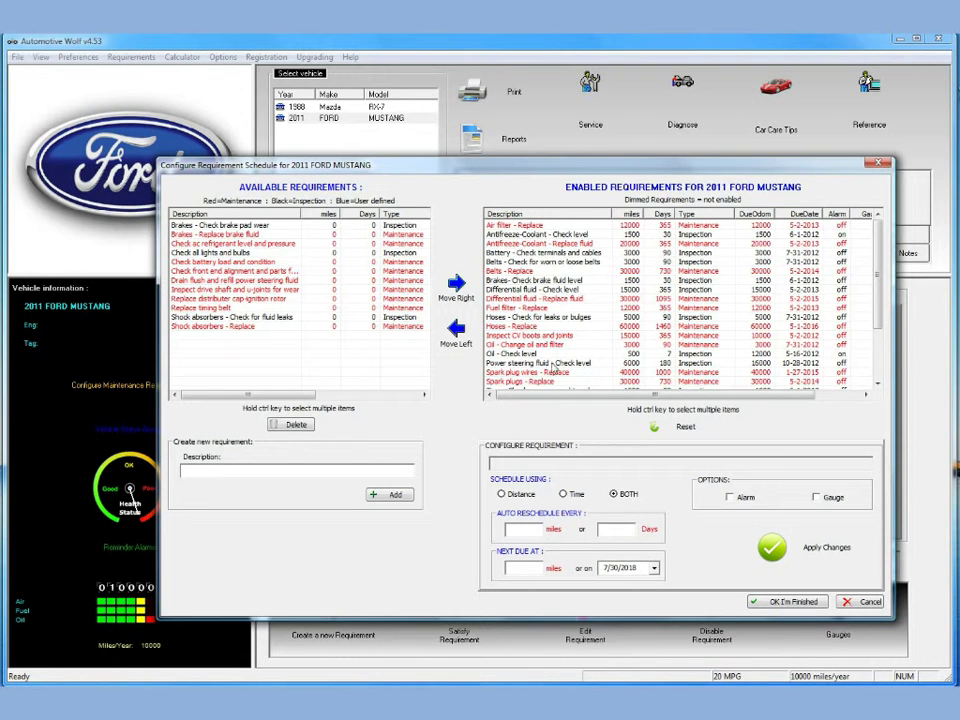
click(528, 346)
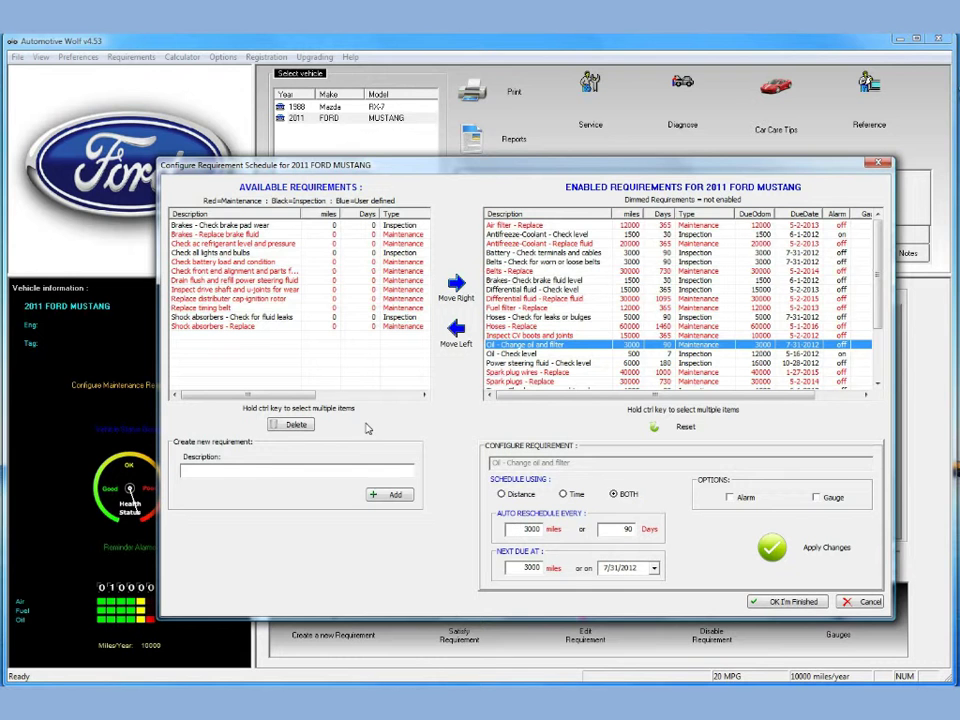
Create a user-defined 'Check Turbo' requirement and move it into the Mustang's enabled list
click(248, 469)
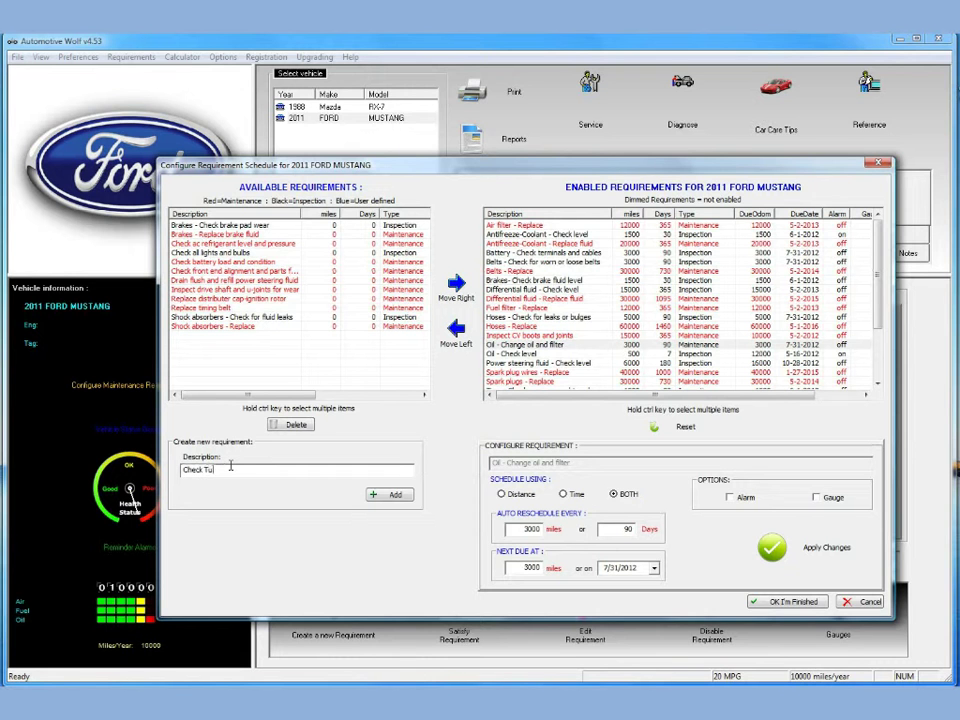
click(392, 495)
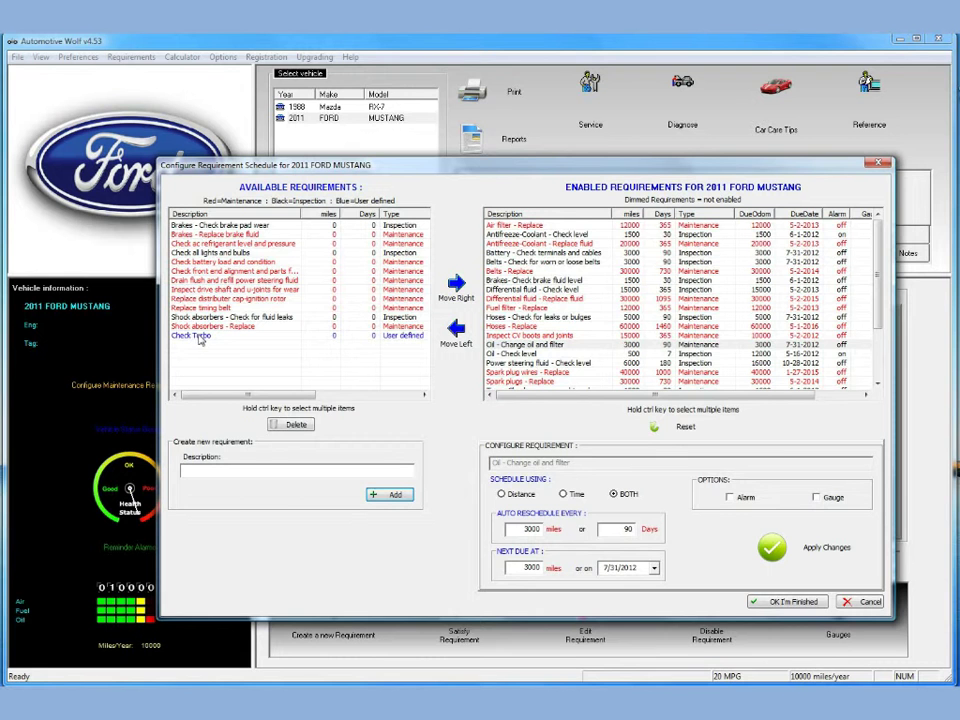
click(195, 336)
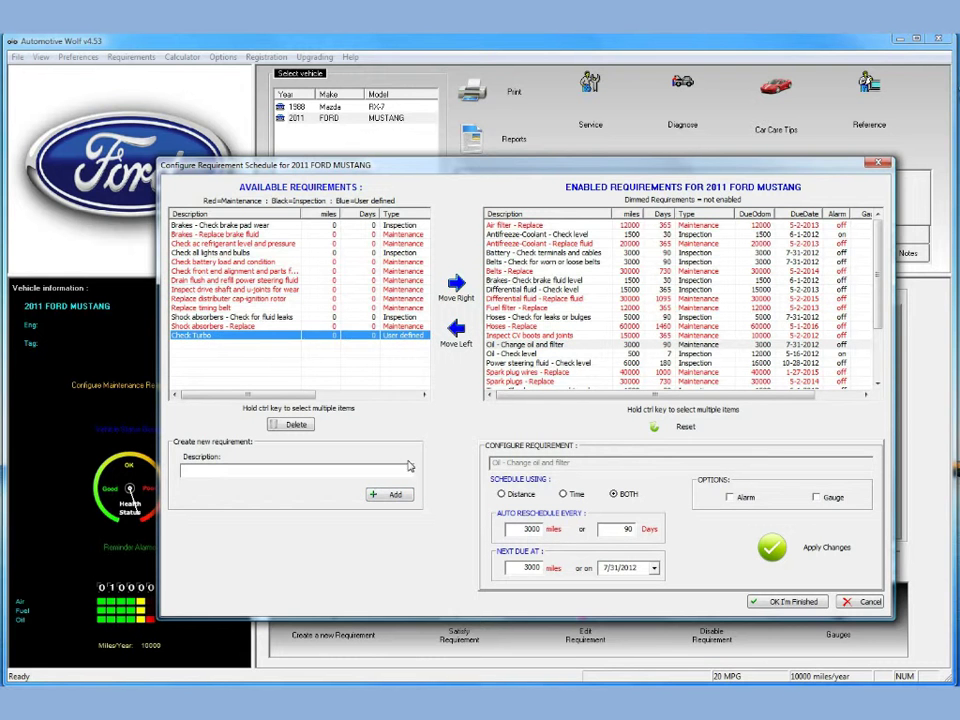
click(456, 288)
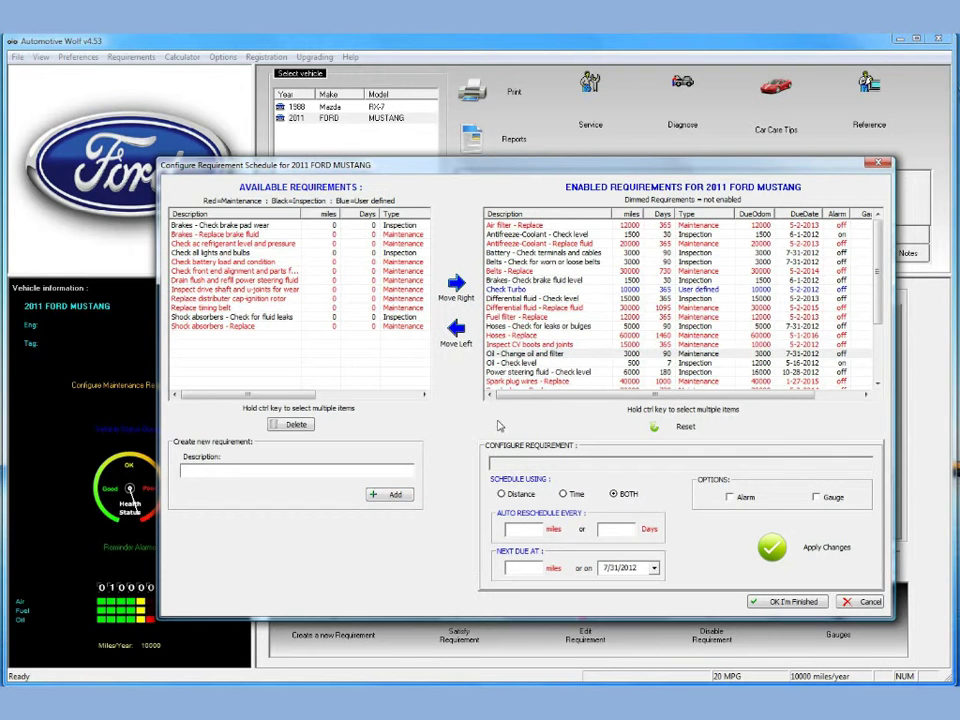
click(540, 289)
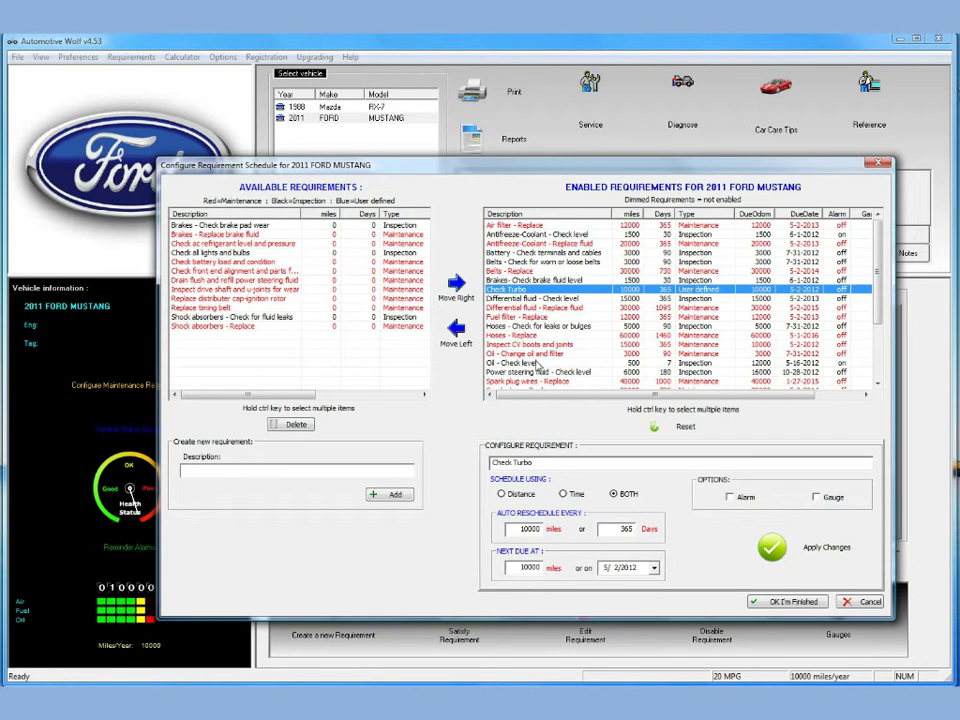
Set Check Turbo's auto-reschedule interval to 20000 miles
click(529, 530)
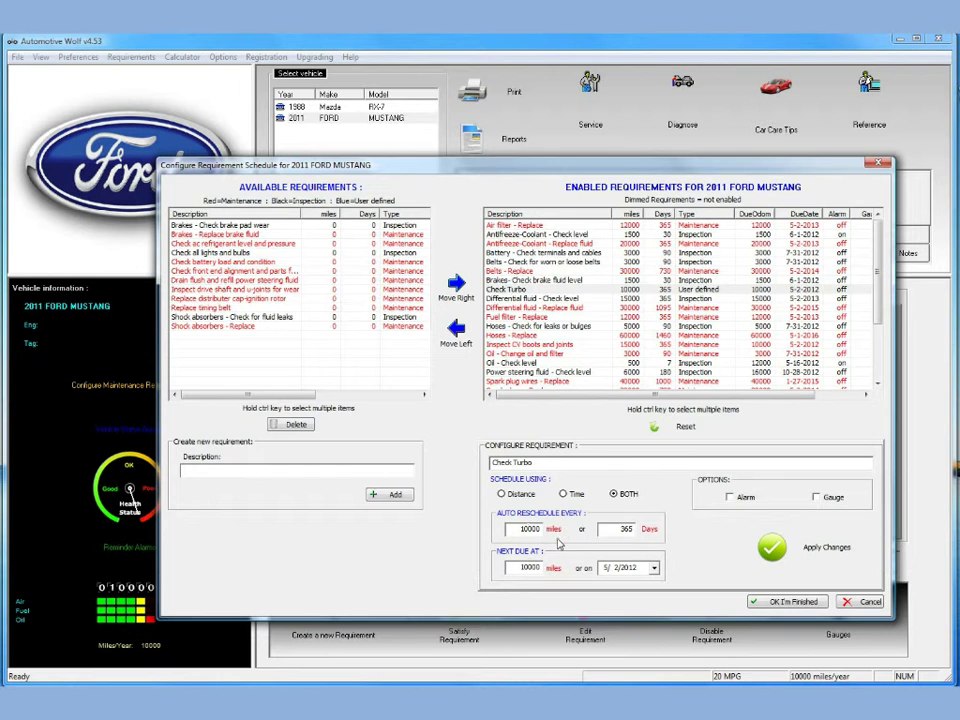
click(551, 535)
click(507, 433)
click(507, 463)
click(507, 463)
click(507, 463)
click(507, 463)
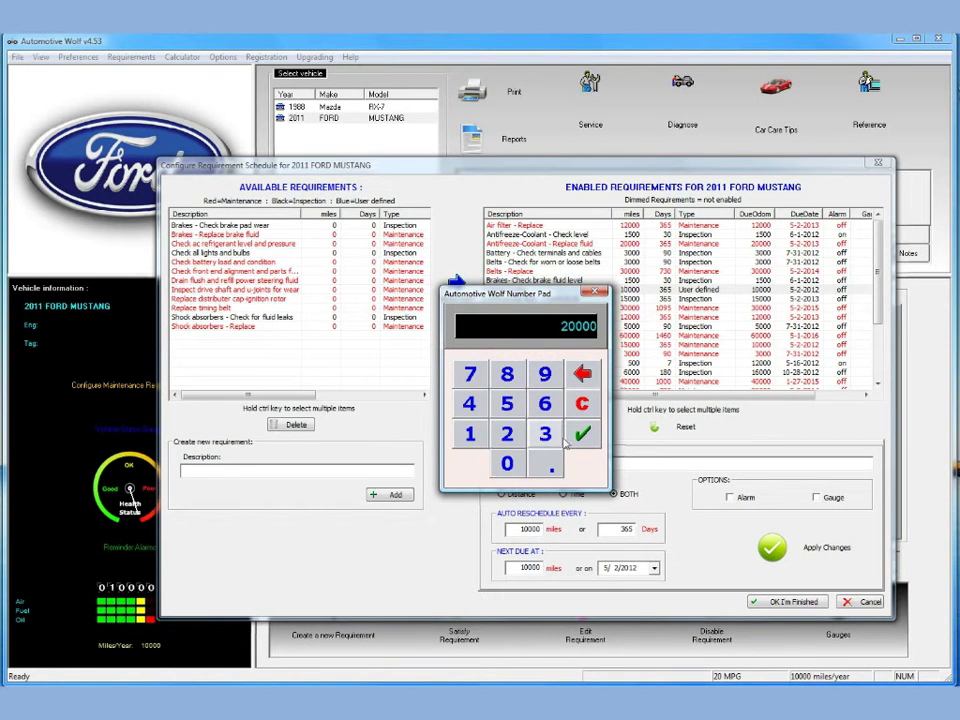
click(582, 433)
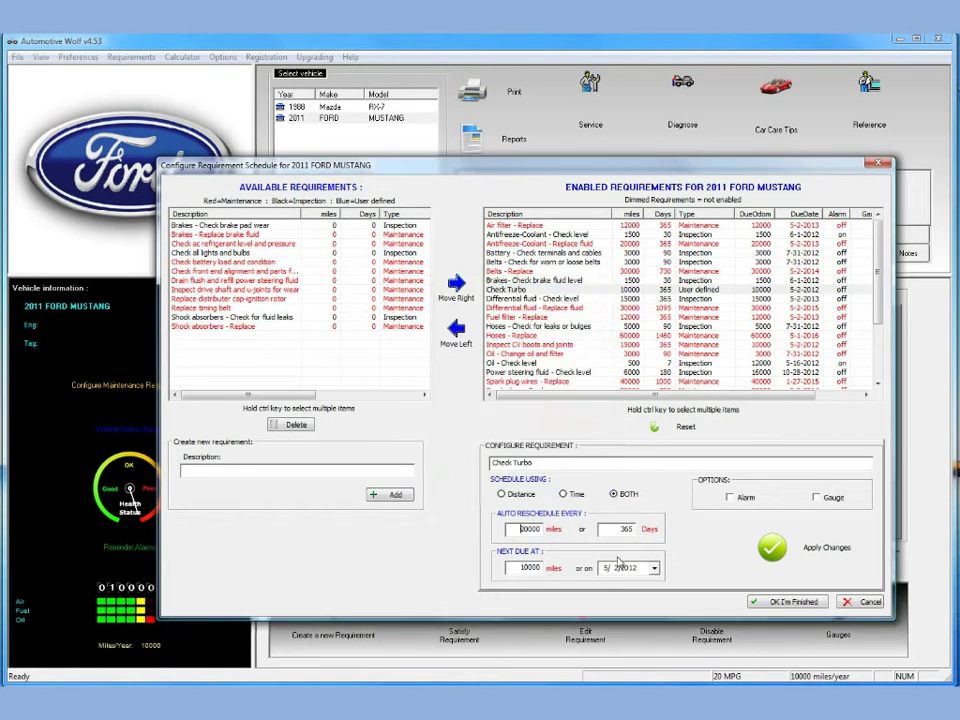
Set Check Turbo's next due to 20000 miles or 11/1/2012
click(527, 567)
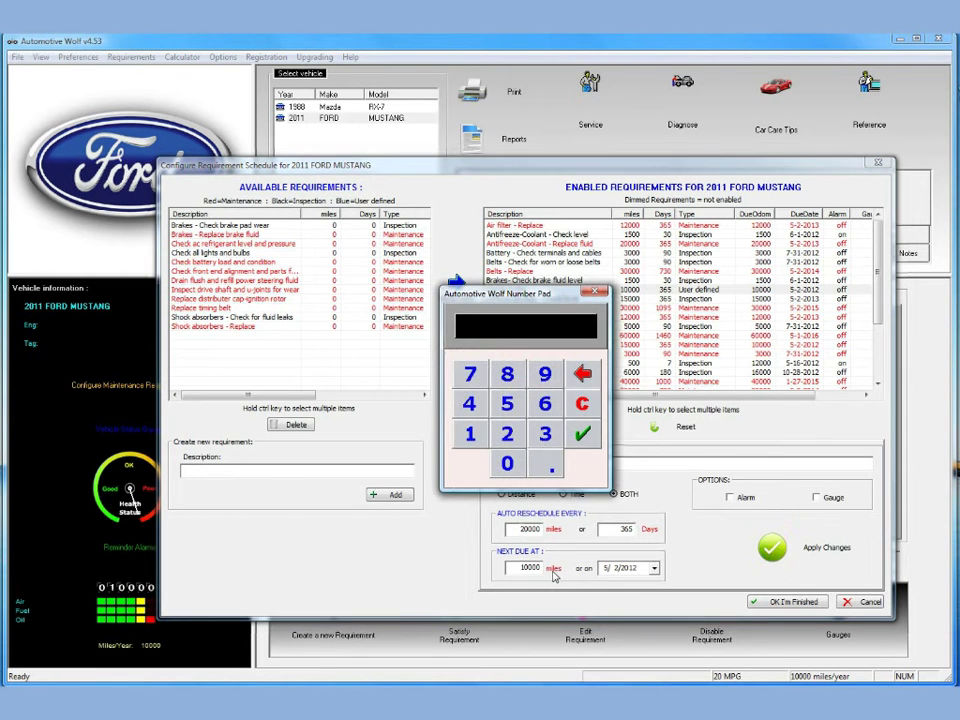
click(507, 433)
click(508, 463)
click(509, 465)
click(508, 464)
click(508, 464)
click(582, 433)
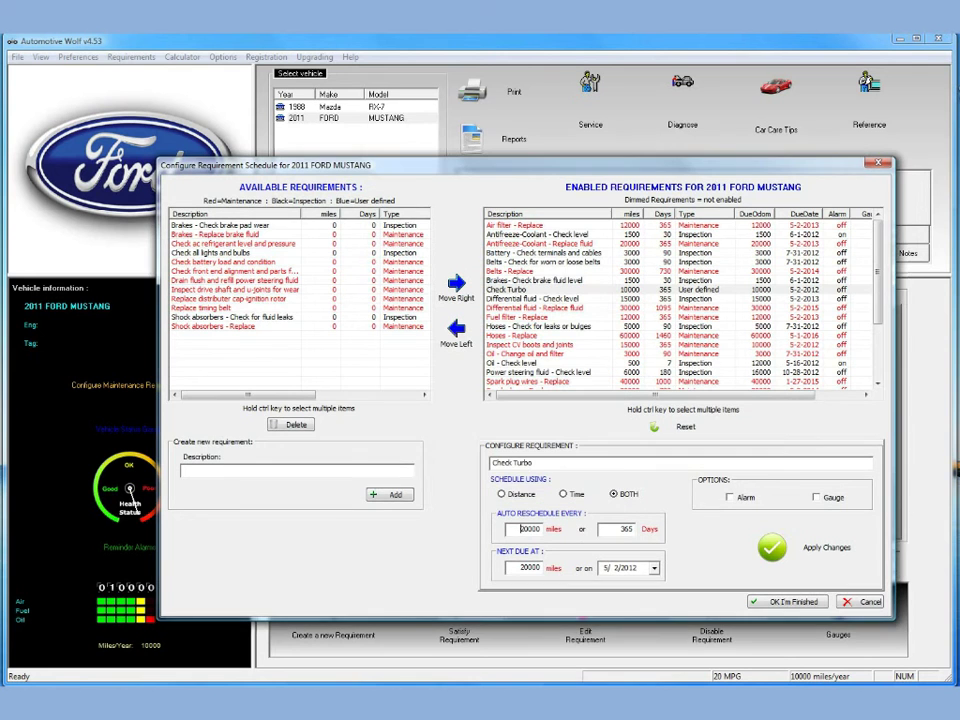
click(654, 567)
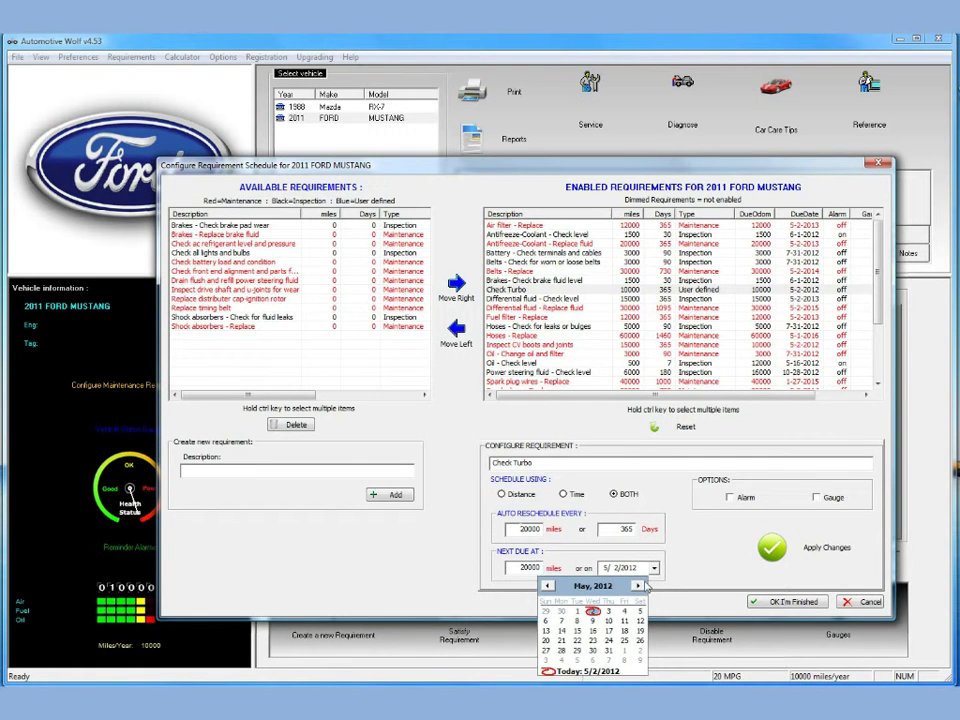
click(638, 586)
click(638, 586)
click(638, 586)
click(638, 586)
click(638, 586)
click(638, 586)
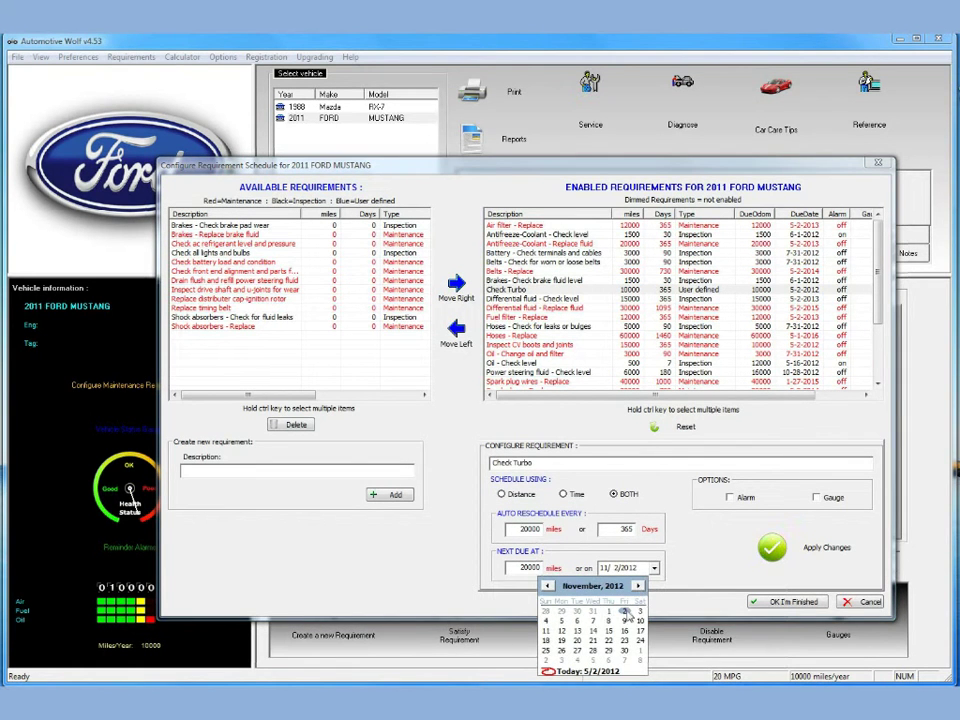
click(609, 611)
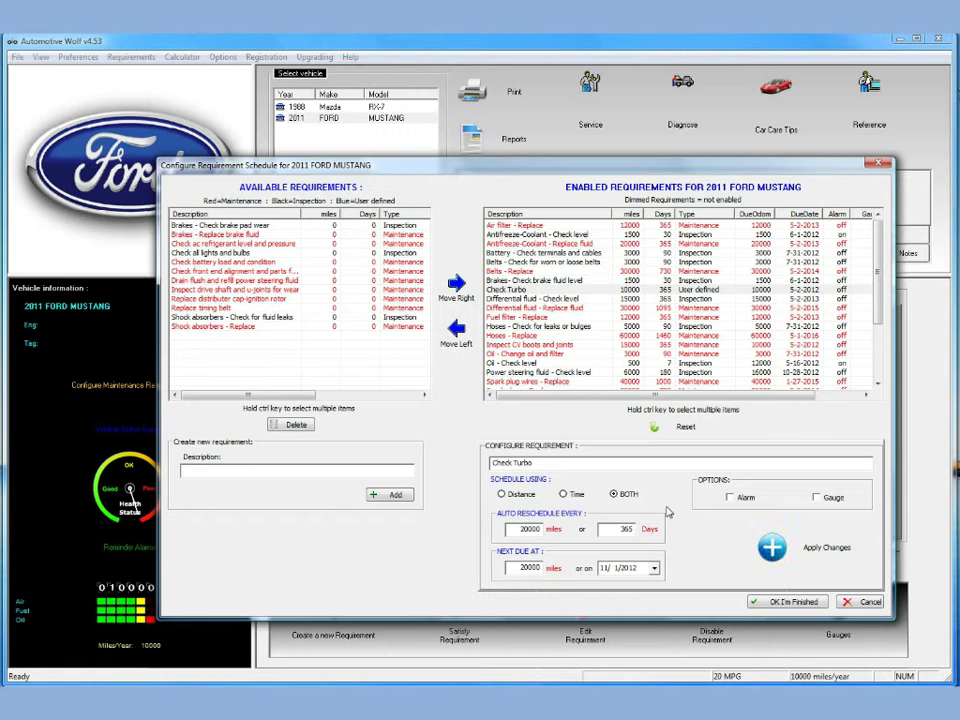
Enable the gauge and alarm for Check Turbo and apply the schedule changes
click(818, 498)
click(730, 497)
click(771, 547)
Finish the schedule and return to the Mustang's What's Due page, now showing a Check Turbo gauge
click(790, 601)
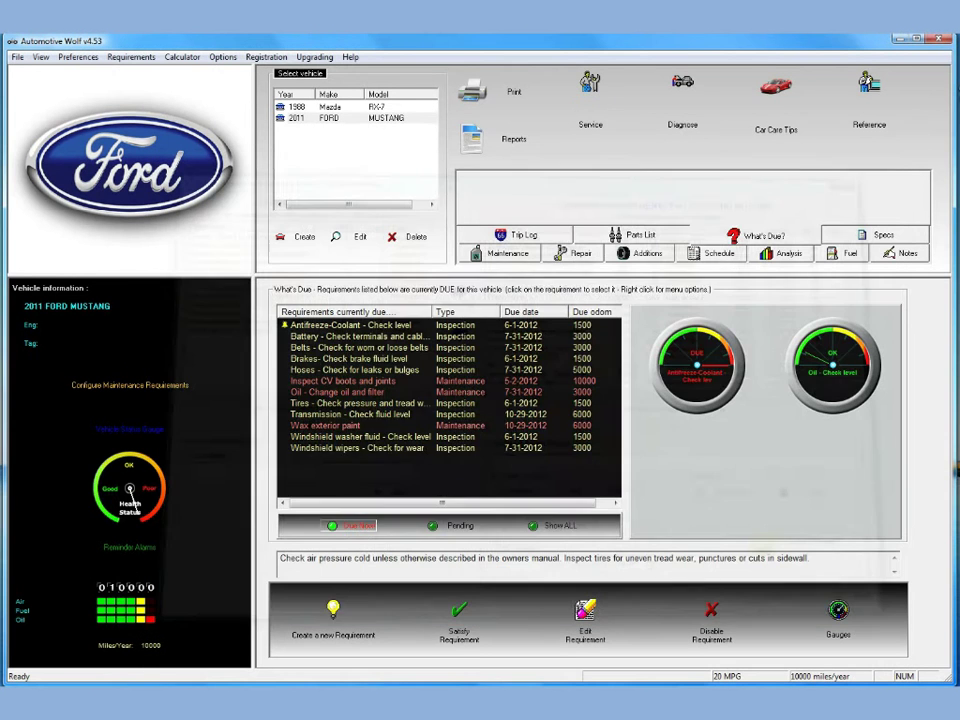
click(592, 255)
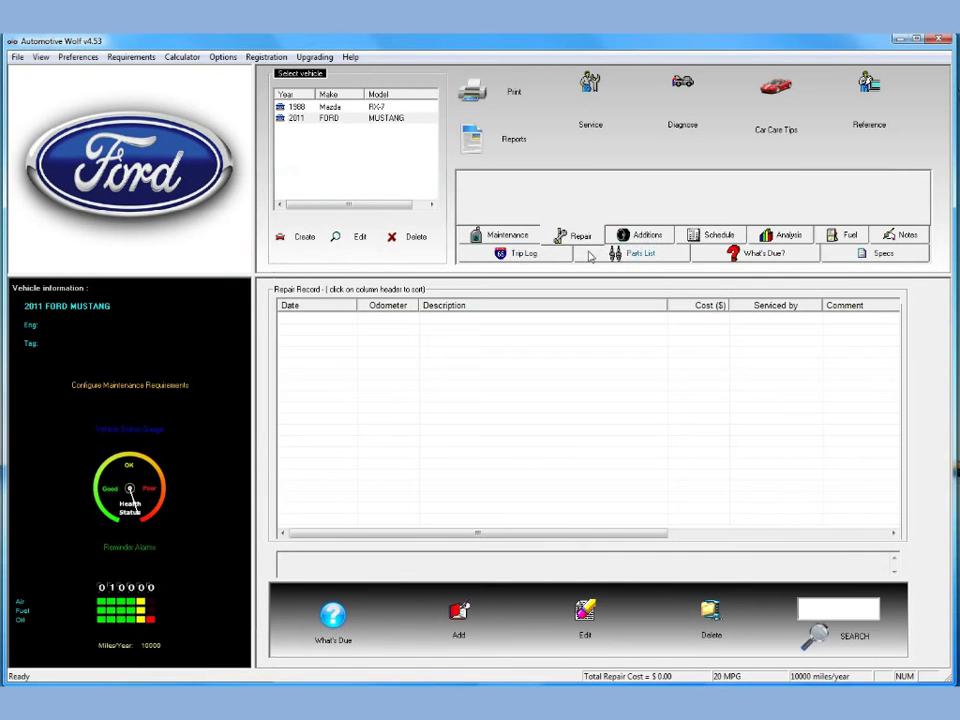
click(731, 252)
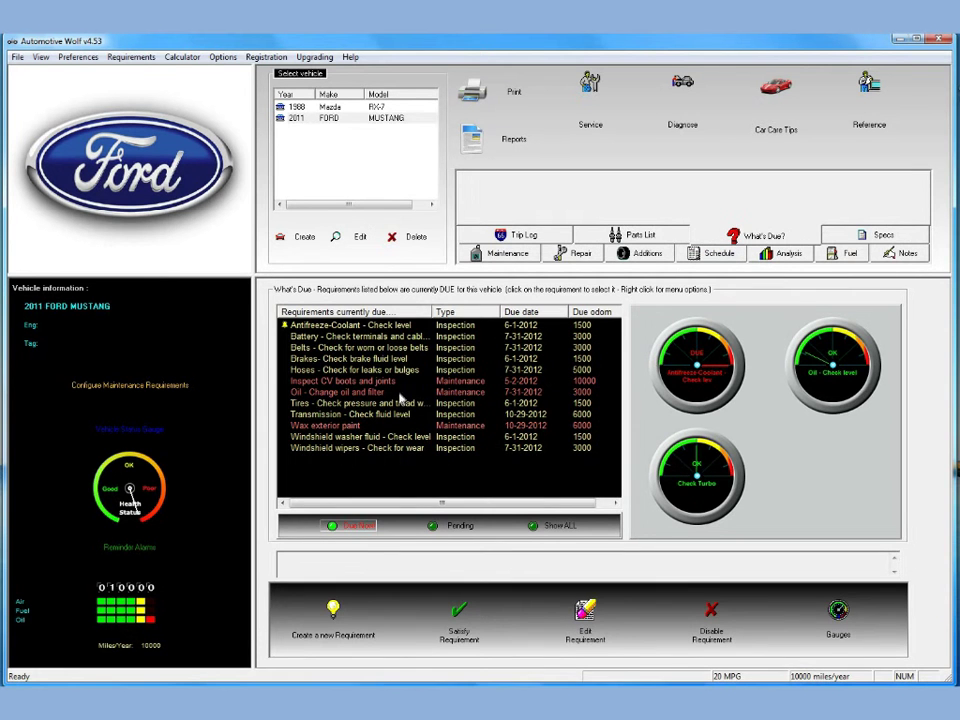
click(459, 530)
click(321, 486)
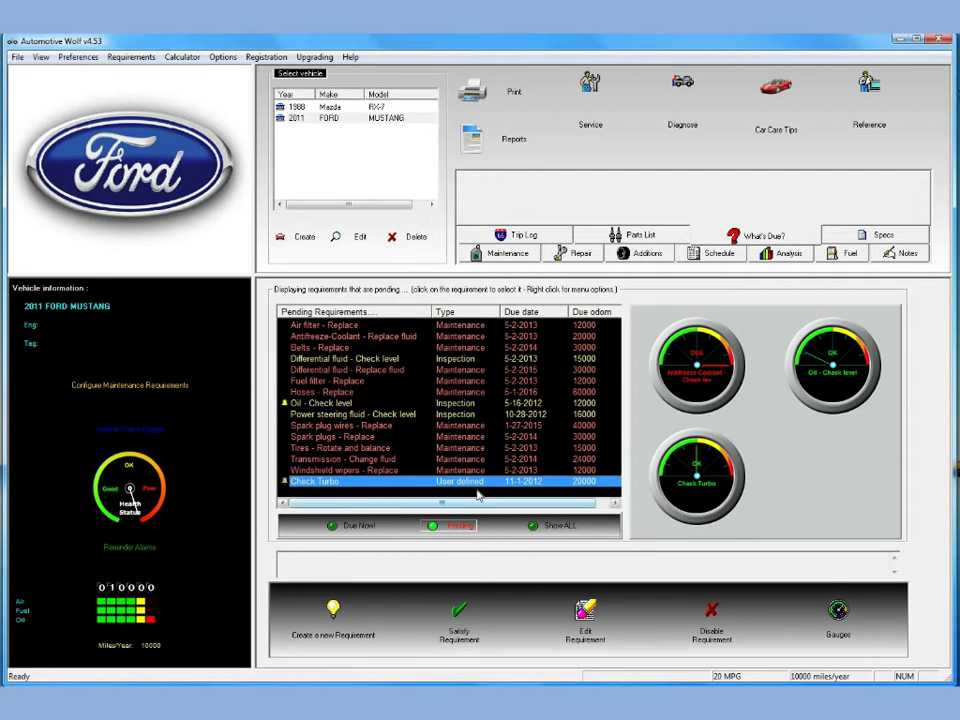
drag(526, 504, 540, 508)
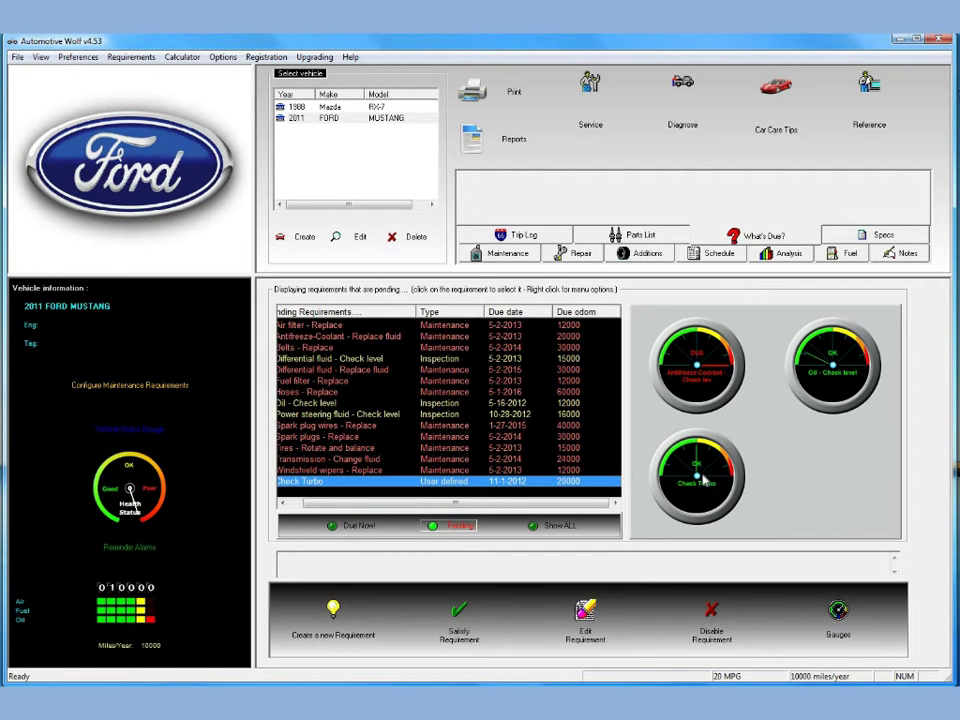
click(353, 533)
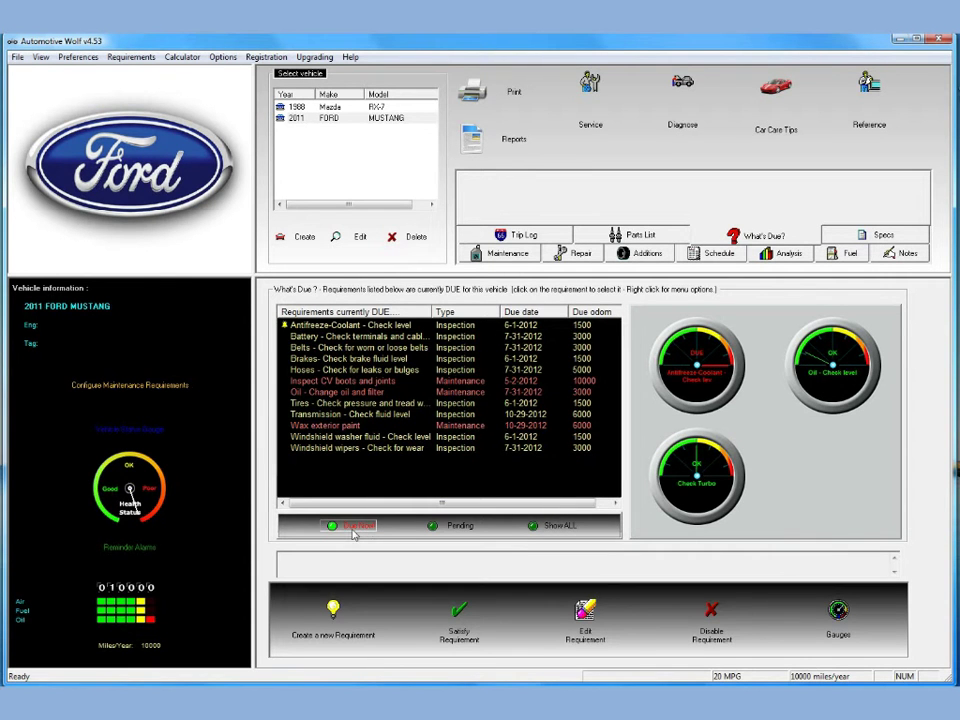